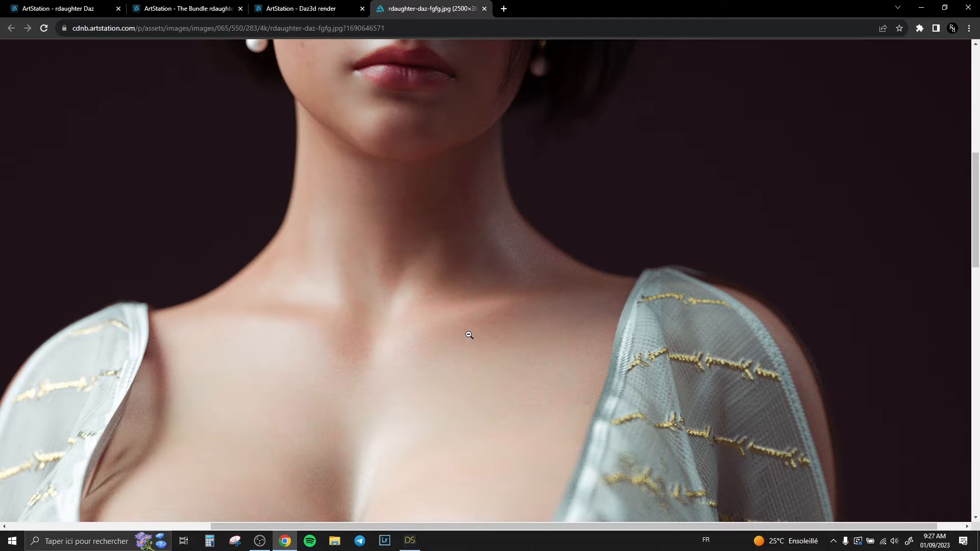
Step: Examine the neckline, dress fabric and skin detail of the reference render, ending with the whole image in view
{"action": "scroll", "coordinate": [470, 330], "scroll_direction": "down", "scroll_amount": 2}
{"action": "scroll", "coordinate": [470, 328], "scroll_direction": "up", "scroll_amount": 2}
{"action": "scroll", "coordinate": [465, 335], "scroll_direction": "down", "scroll_amount": 8}
{"action": "scroll", "coordinate": [757, 361], "scroll_direction": "up", "scroll_amount": 5}
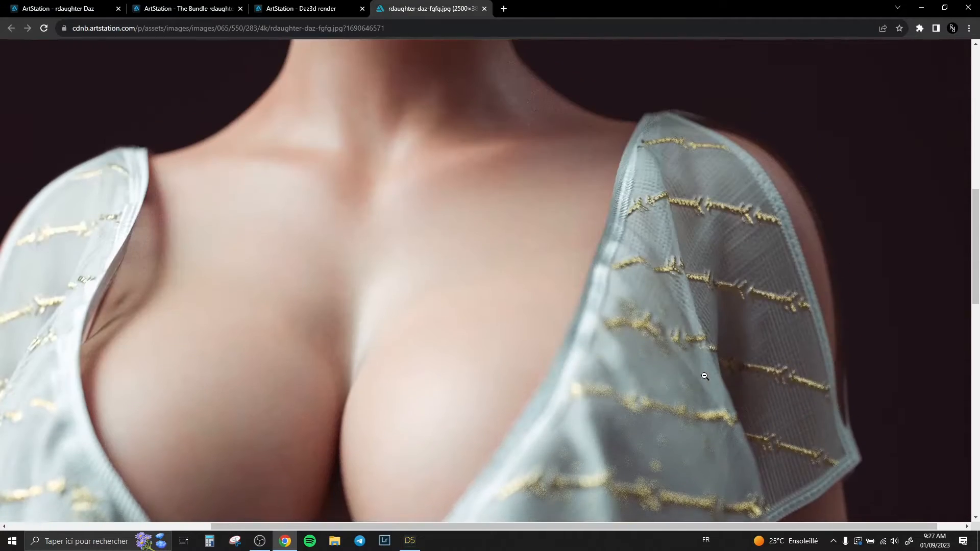
{"action": "scroll", "coordinate": [542, 306], "scroll_direction": "up", "scroll_amount": 4}
{"action": "left_click", "coordinate": [543, 306]}
Step: Switch to DAZ Studio and load the Genesis 8 Basic Female figure from the Genesis 8 Female people library
{"action": "left_click", "coordinate": [411, 540]}
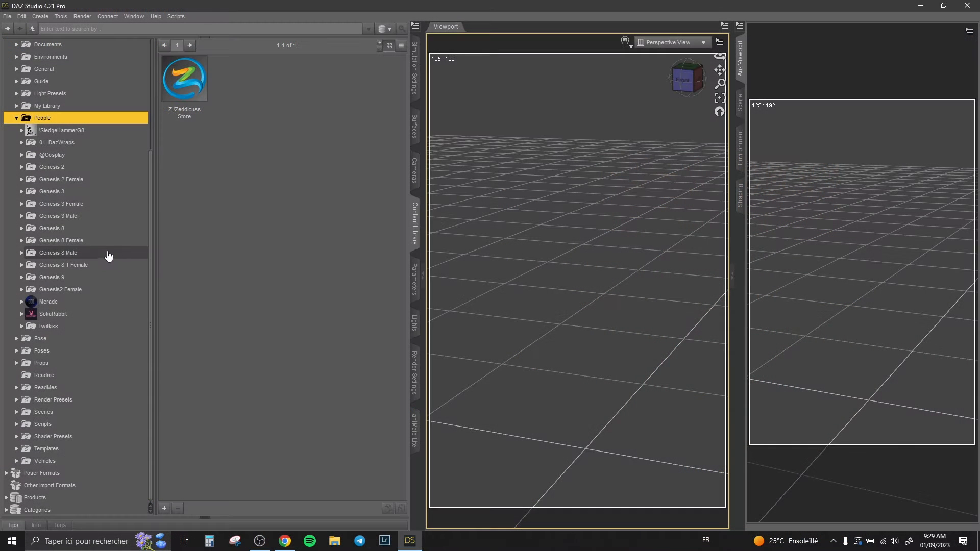
{"action": "left_click", "coordinate": [102, 241]}
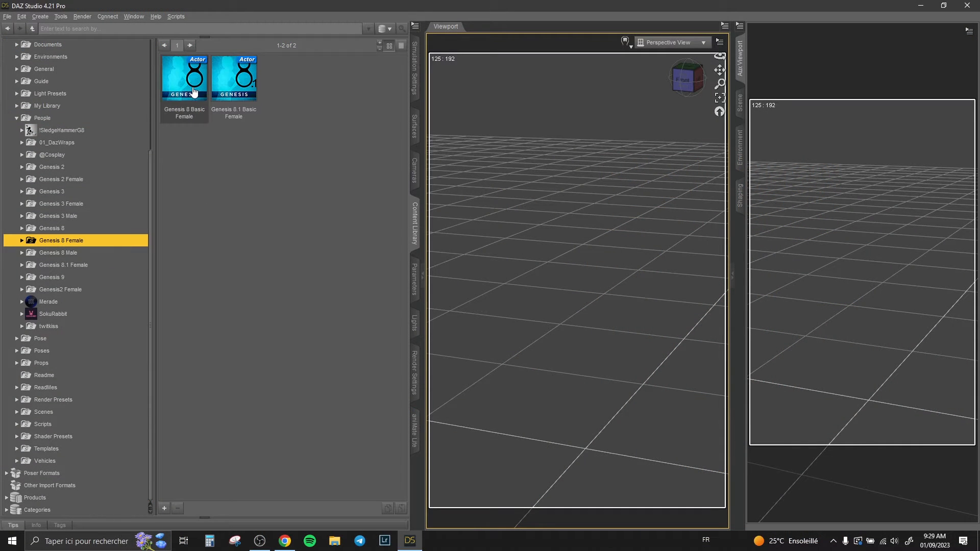
{"action": "double_click", "coordinate": [184, 85]}
Step: Dress the figure in a dark bra and blue briefs, and open the GC_Jill Valentine Character folder in the Genesis 8 Female clothing library
{"action": "double_click", "coordinate": [102, 244]}
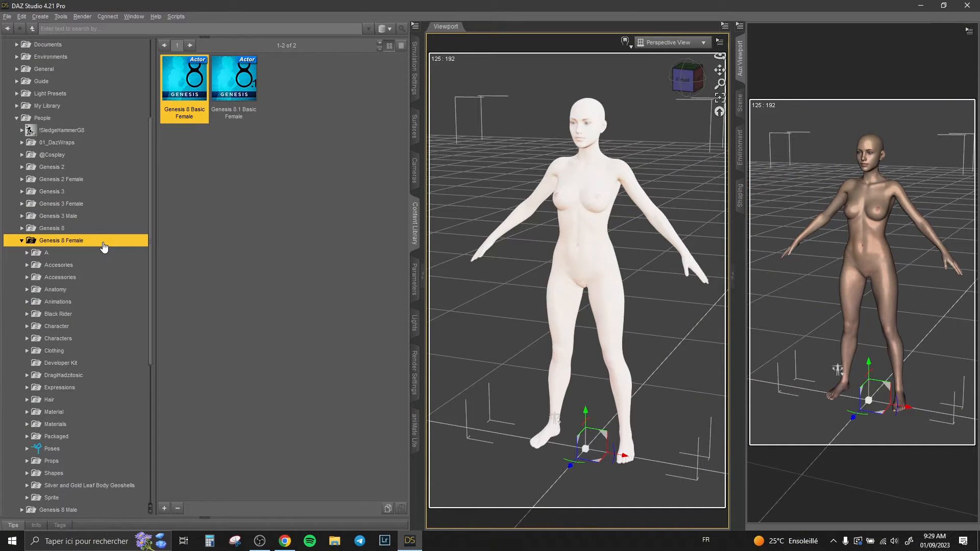
{"action": "scroll", "coordinate": [102, 244], "scroll_direction": "down", "scroll_amount": 5}
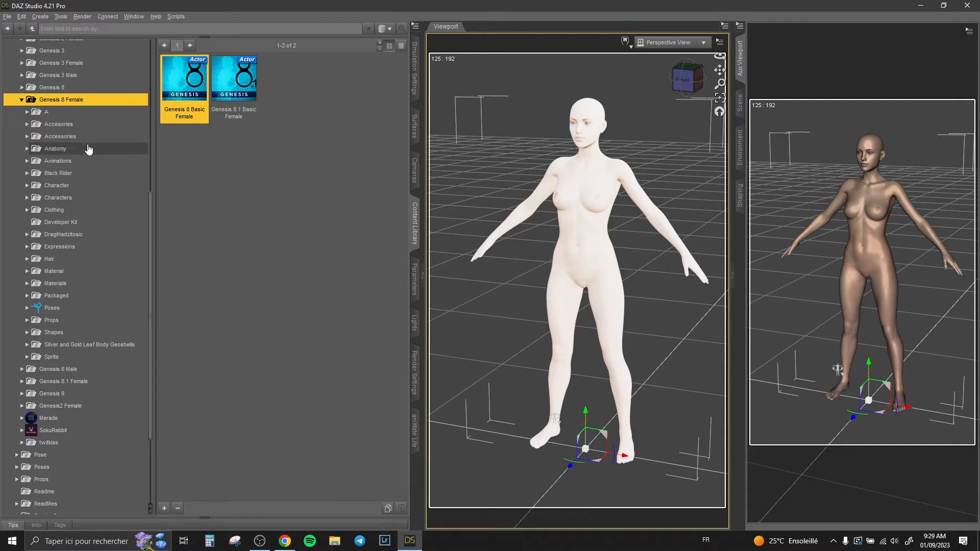
{"action": "left_click", "coordinate": [79, 210]}
{"action": "double_click", "coordinate": [79, 211]}
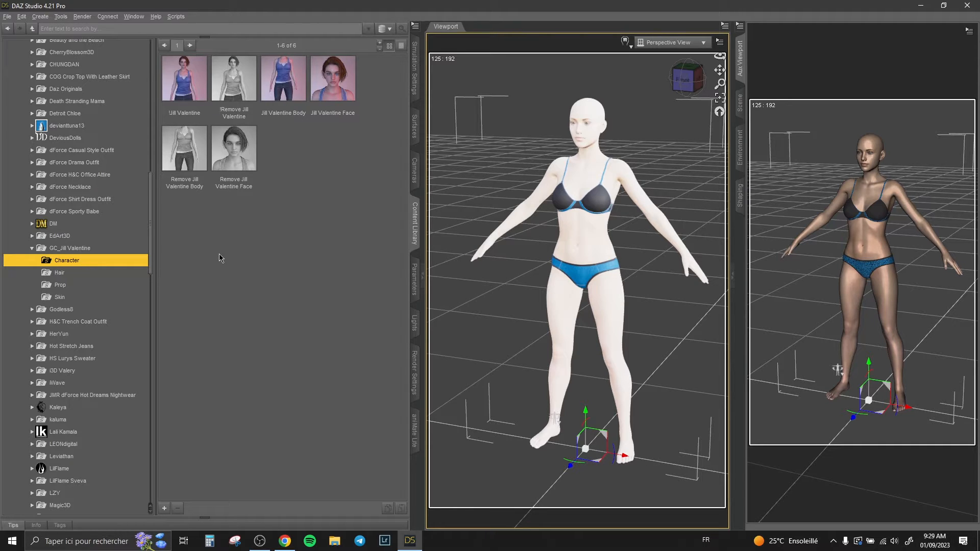
Step: Show the scene's node list and apply the Jill Valentine Face preset to the Genesis 8 Female figure
{"action": "left_click", "coordinate": [739, 105]}
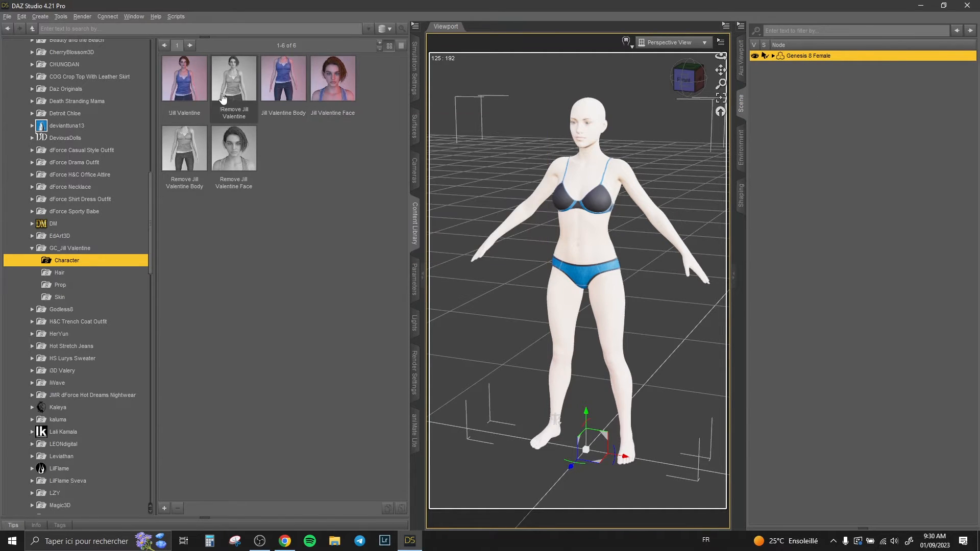
{"action": "mouse_move", "coordinate": [200, 85]}
{"action": "left_click", "coordinate": [332, 79]}
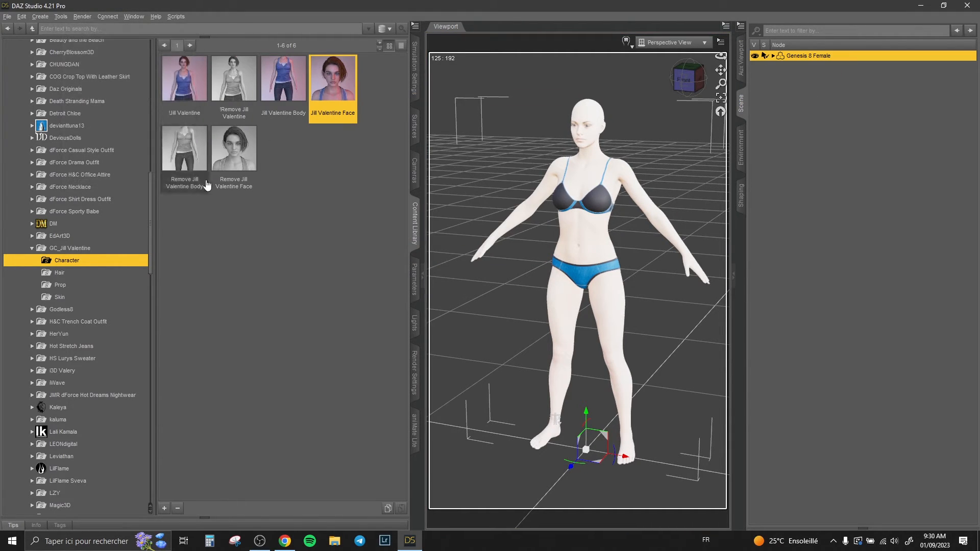
Step: Apply the GC_Jill Valentine skin material and add the matching hair to the figure
{"action": "left_click", "coordinate": [77, 297]}
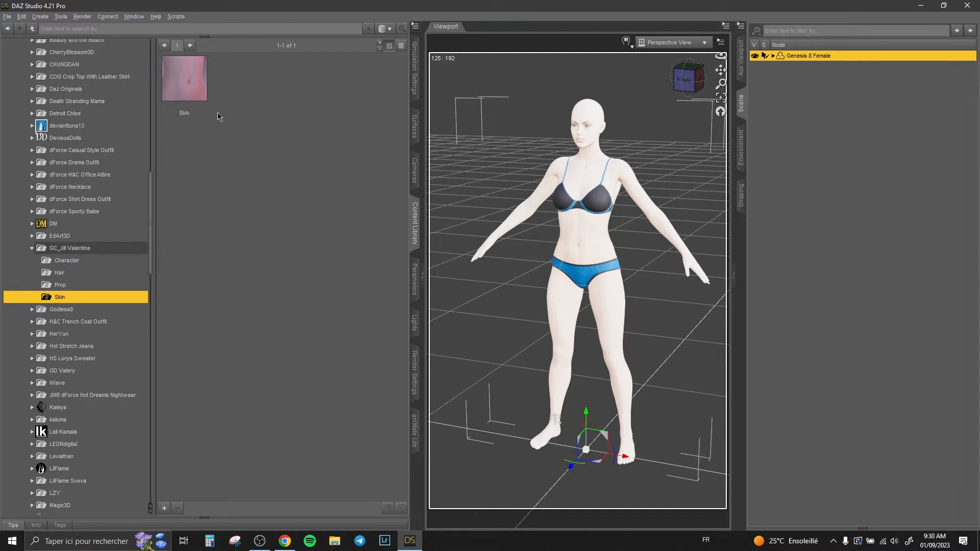
{"action": "double_click", "coordinate": [193, 77]}
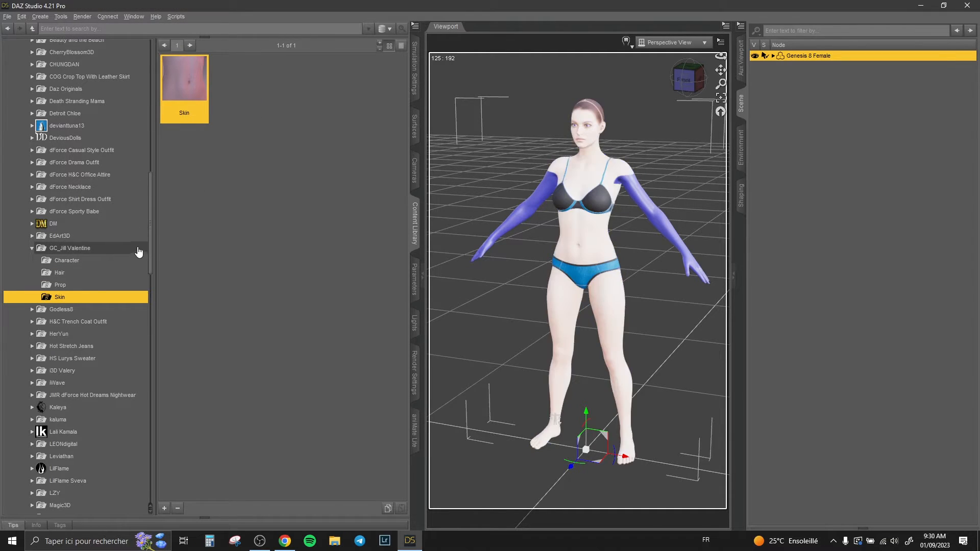
{"action": "scroll", "coordinate": [85, 346], "scroll_direction": "down", "scroll_amount": 4}
{"action": "scroll", "coordinate": [85, 346], "scroll_direction": "down", "scroll_amount": 3}
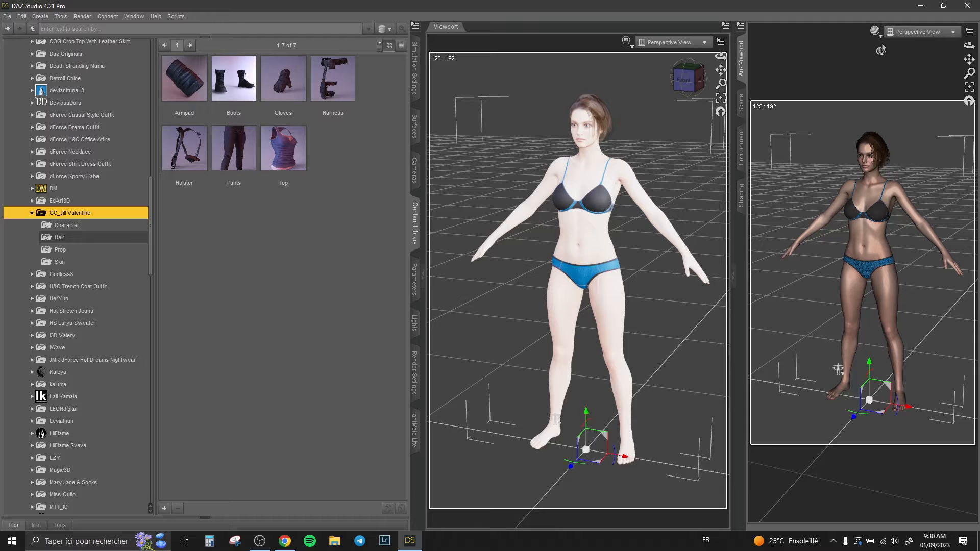
Step: Set the auxiliary viewport's draw style to NVIDIA Iray and compare the figure with the reference render in the browser
{"action": "left_click", "coordinate": [877, 33]}
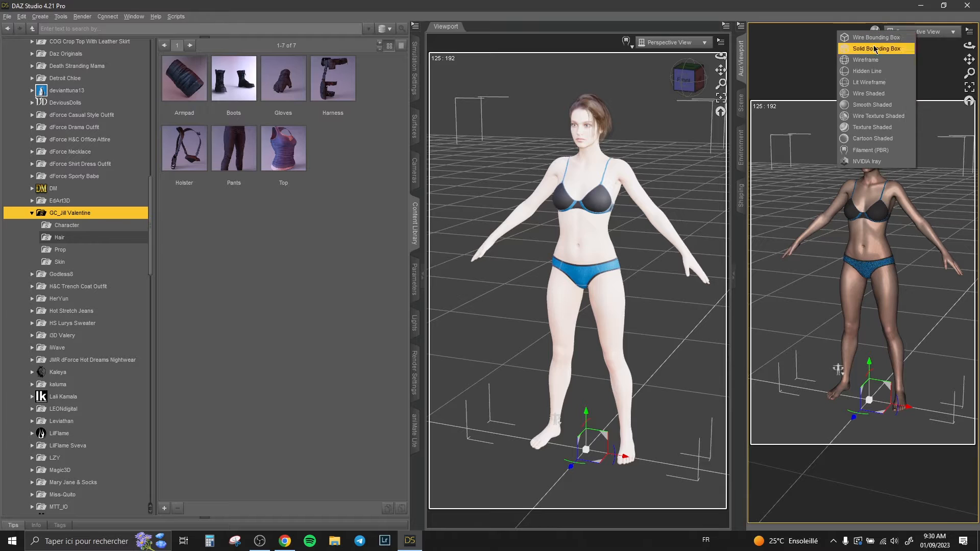
{"action": "left_click", "coordinate": [857, 163]}
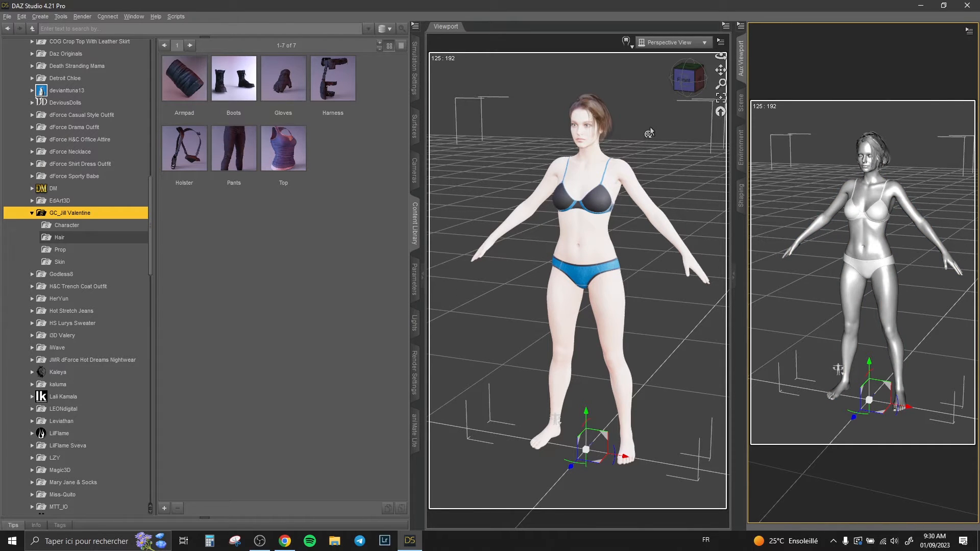
{"action": "left_click", "coordinate": [286, 542]}
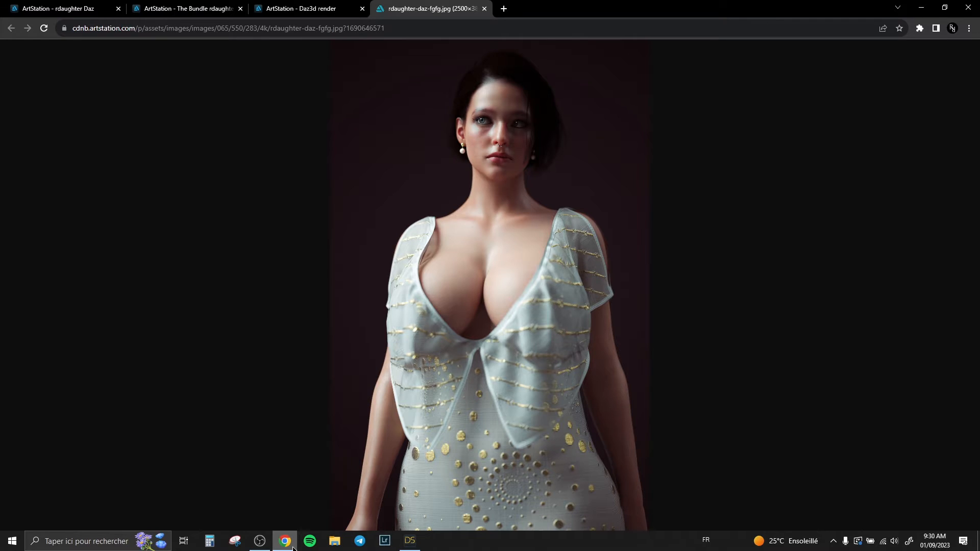
{"action": "key", "text": "alt+Tab"}
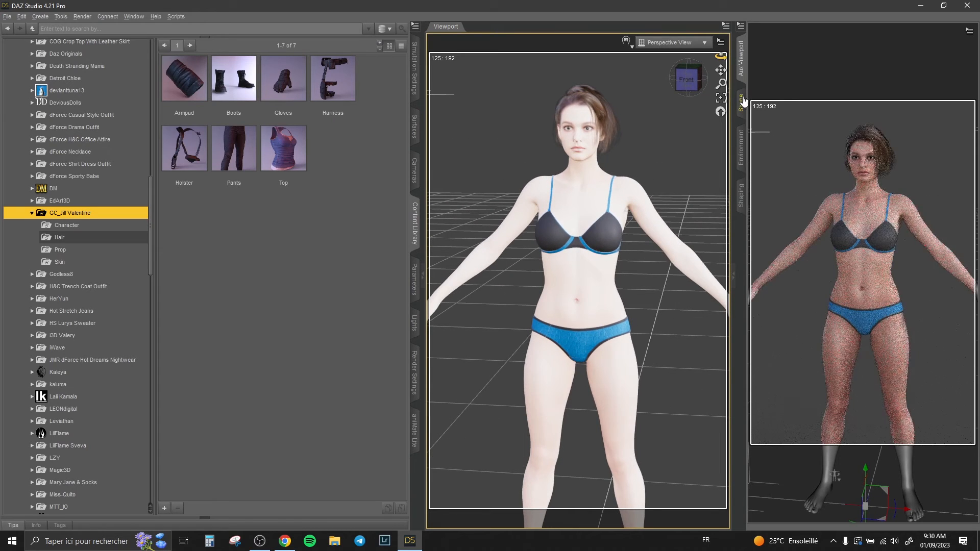
Step: Browse the POSES PACK folders under Genesis 8 Female and apply a standing pose with the arms lowered beside the body
{"action": "left_click", "coordinate": [741, 102]}
{"action": "scroll", "coordinate": [81, 220], "scroll_direction": "up", "scroll_amount": 10}
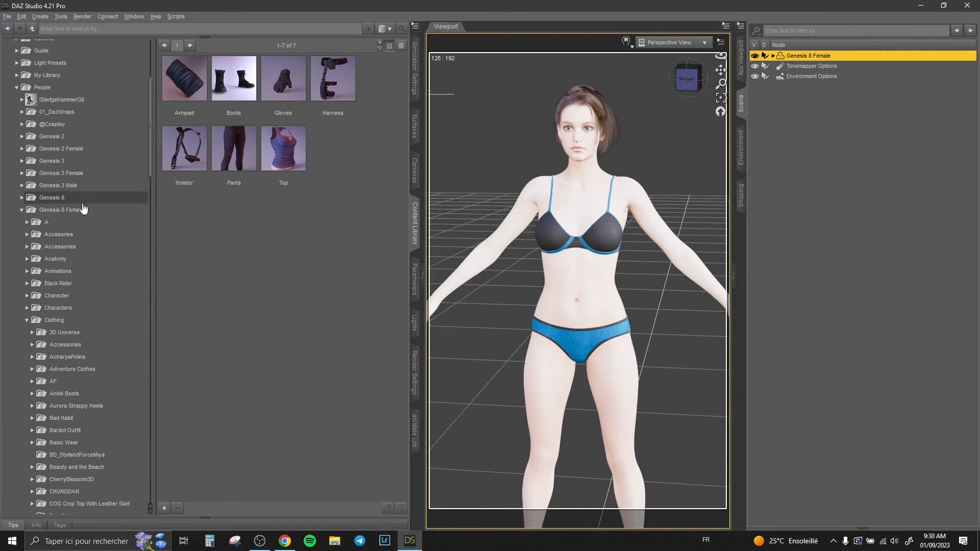
{"action": "scroll", "coordinate": [84, 208], "scroll_direction": "down", "scroll_amount": 17}
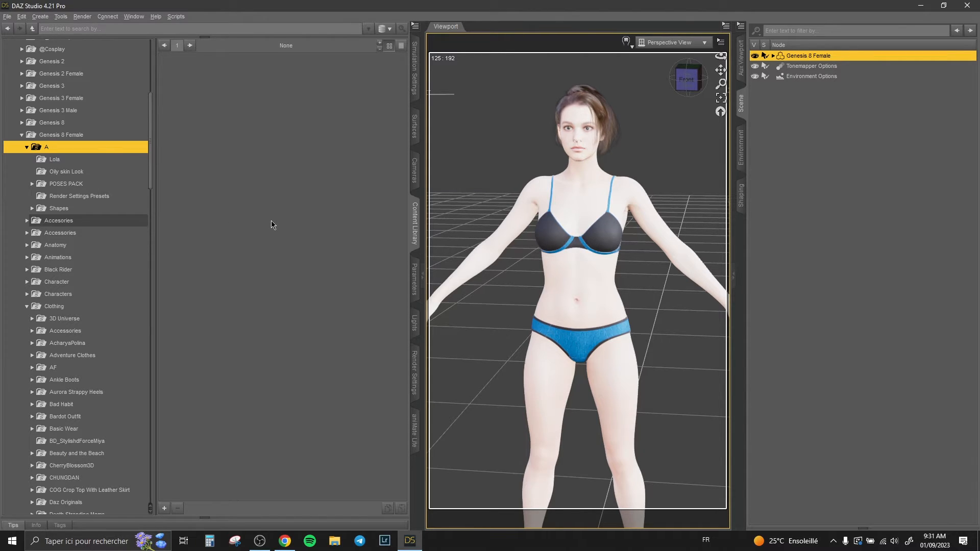
{"action": "left_click", "coordinate": [73, 184]}
{"action": "left_click", "coordinate": [81, 198]}
{"action": "left_click", "coordinate": [72, 221]}
{"action": "left_click", "coordinate": [68, 246]}
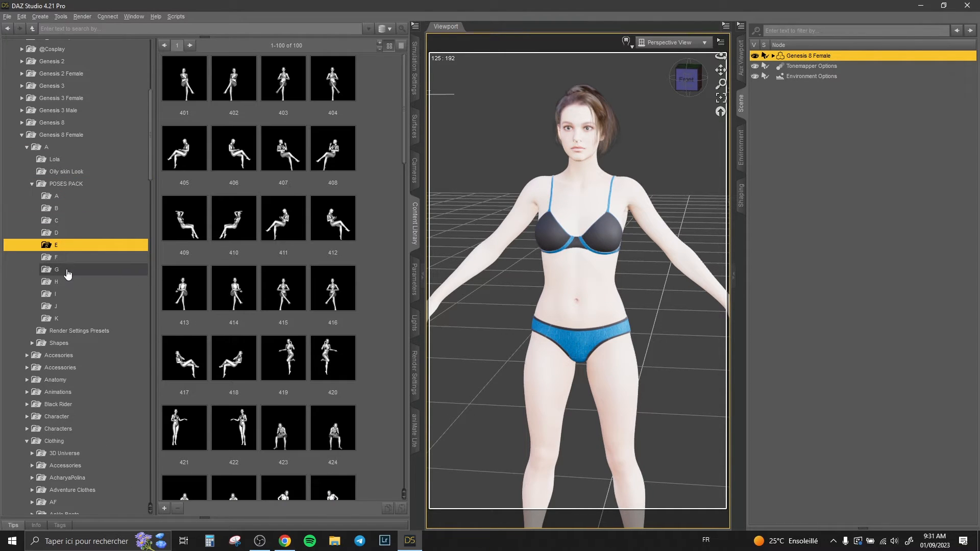
{"action": "scroll", "coordinate": [274, 267], "scroll_direction": "down", "scroll_amount": 10}
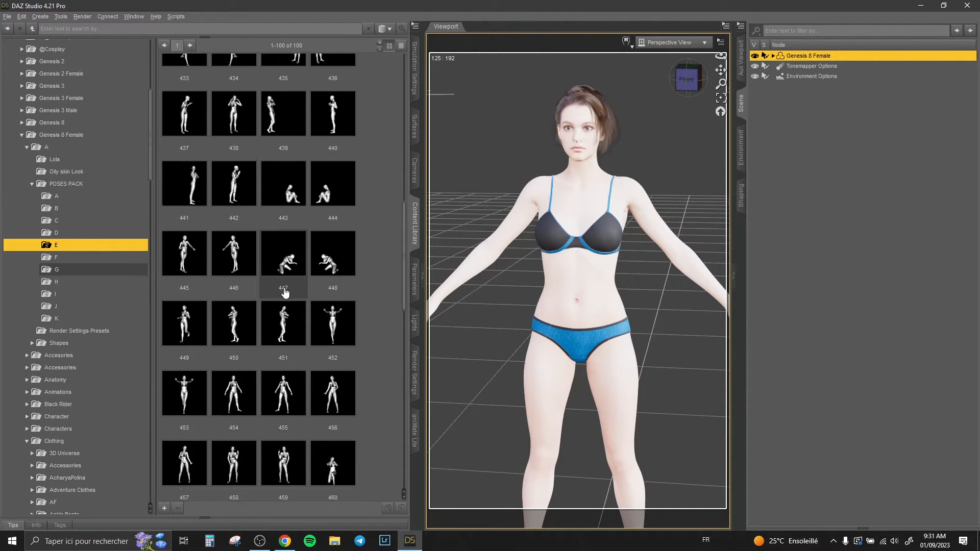
{"action": "scroll", "coordinate": [285, 293], "scroll_direction": "down", "scroll_amount": 1}
{"action": "scroll", "coordinate": [99, 329], "scroll_direction": "down", "scroll_amount": 7}
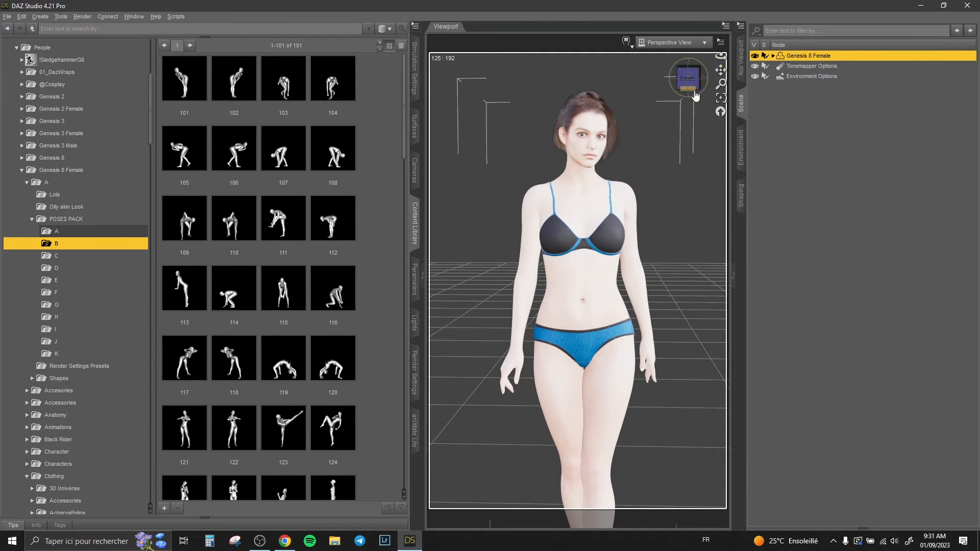
Step: Frame the posed figure from head to thighs and check it in the auxiliary Iray preview
{"action": "scroll", "coordinate": [696, 96], "scroll_direction": "up", "scroll_amount": 2}
{"action": "left_click_drag", "start_coordinate": [720, 70], "coordinate": [741, 65]}
{"action": "scroll", "coordinate": [704, 92], "scroll_direction": "up", "scroll_amount": 1}
{"action": "scroll", "coordinate": [718, 72], "scroll_direction": "down", "scroll_amount": 1}
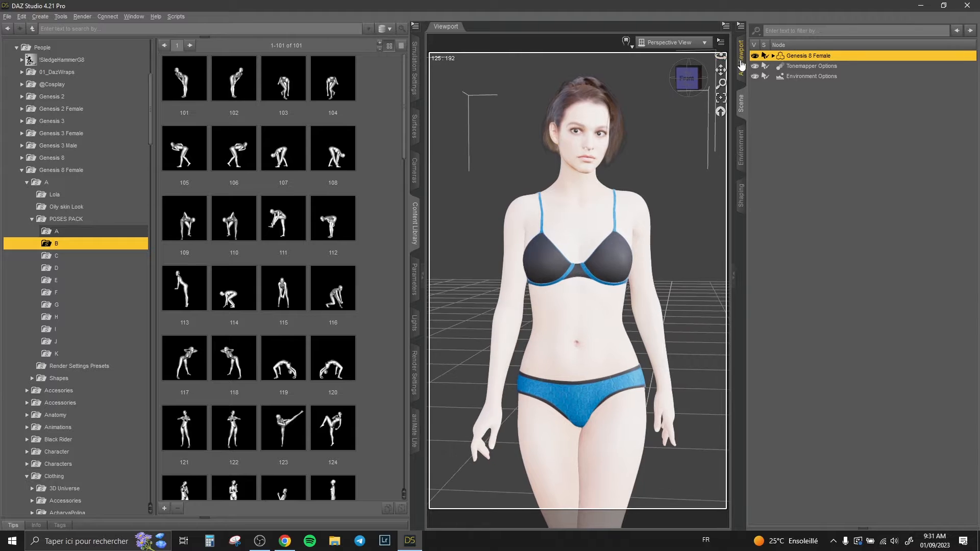
{"action": "left_click", "coordinate": [741, 60]}
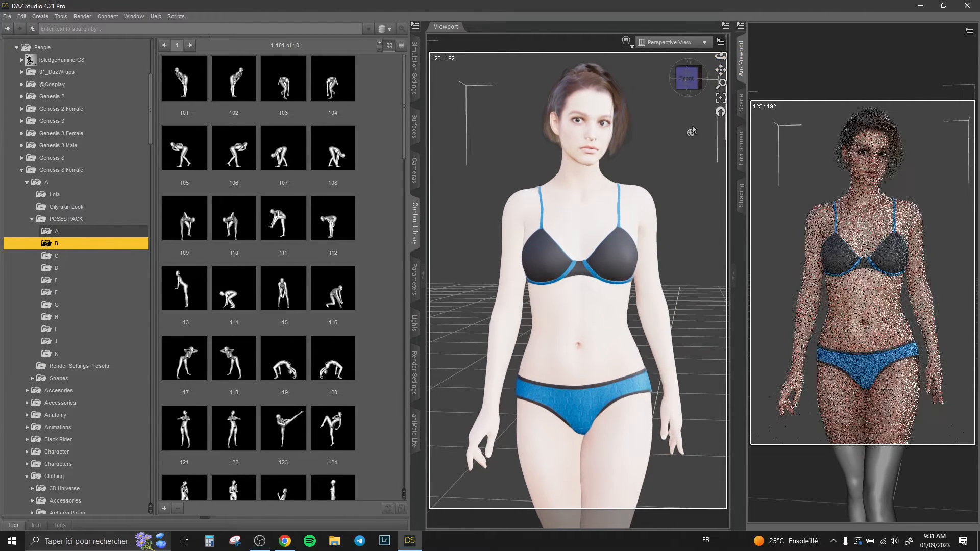
{"action": "left_click_drag", "start_coordinate": [719, 71], "coordinate": [707, 102]}
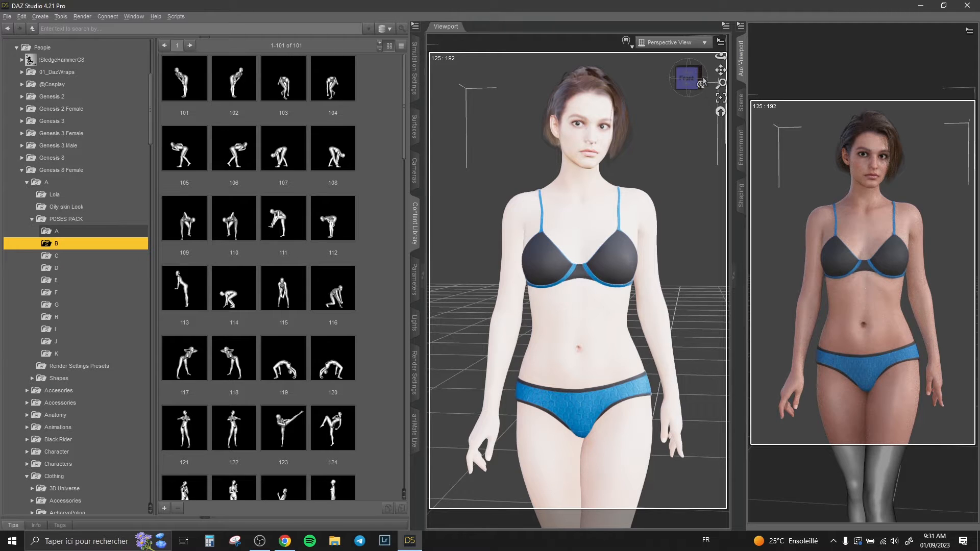
Step: Create a new camera named Camera that copies the active perspective view
{"action": "left_click", "coordinate": [40, 16]}
{"action": "left_click", "coordinate": [43, 29]}
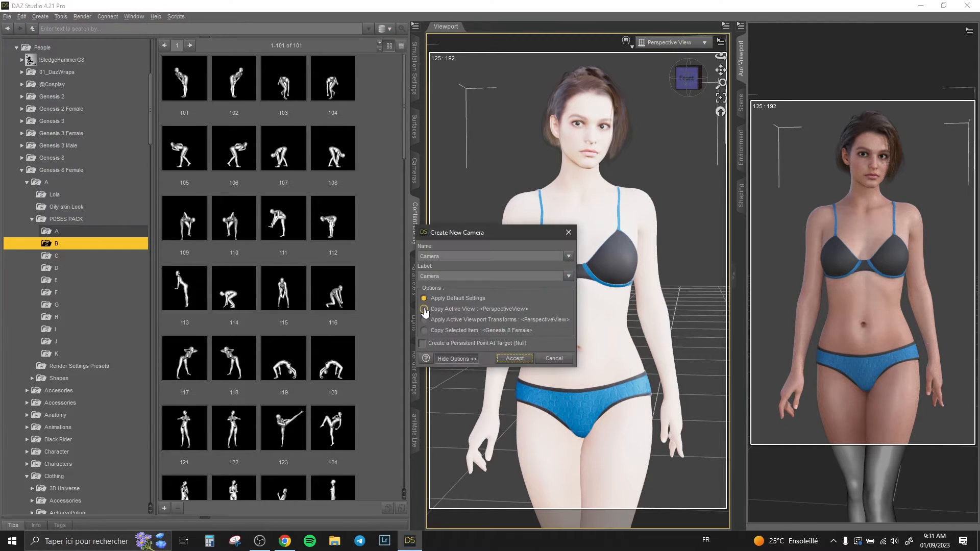
{"action": "left_click", "coordinate": [514, 358]}
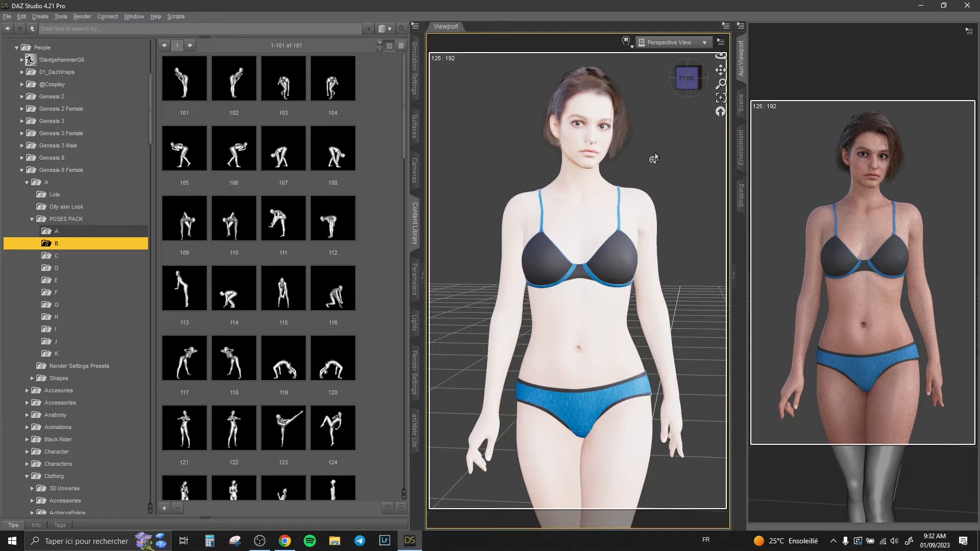
Step: Switch the auxiliary viewport to the perspective view and inspect the figure's upper chest up close in the Iray preview
{"action": "scroll", "coordinate": [652, 159], "scroll_direction": "up", "scroll_amount": 8}
{"action": "left_click_drag", "start_coordinate": [720, 70], "coordinate": [707, 140]}
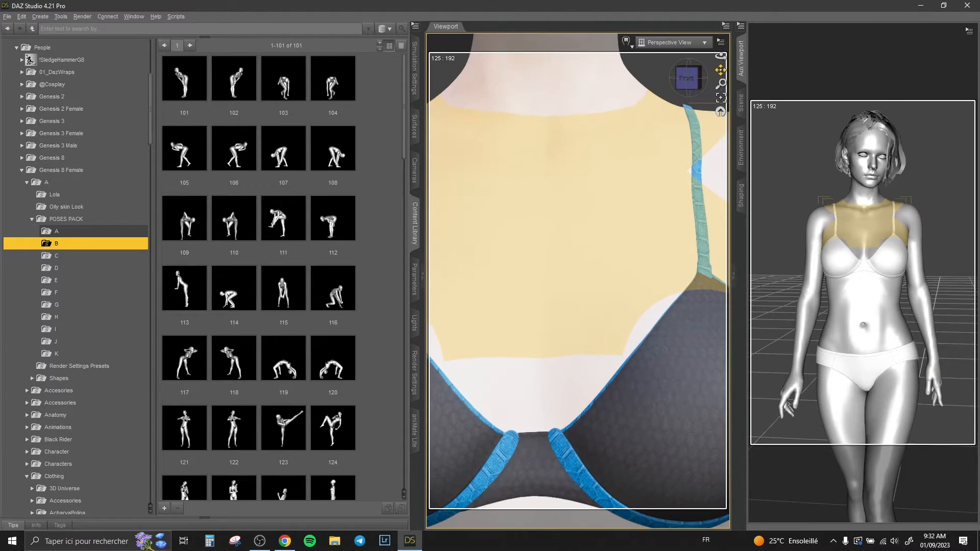
{"action": "left_click", "coordinate": [905, 33]}
{"action": "left_click", "coordinate": [908, 38]}
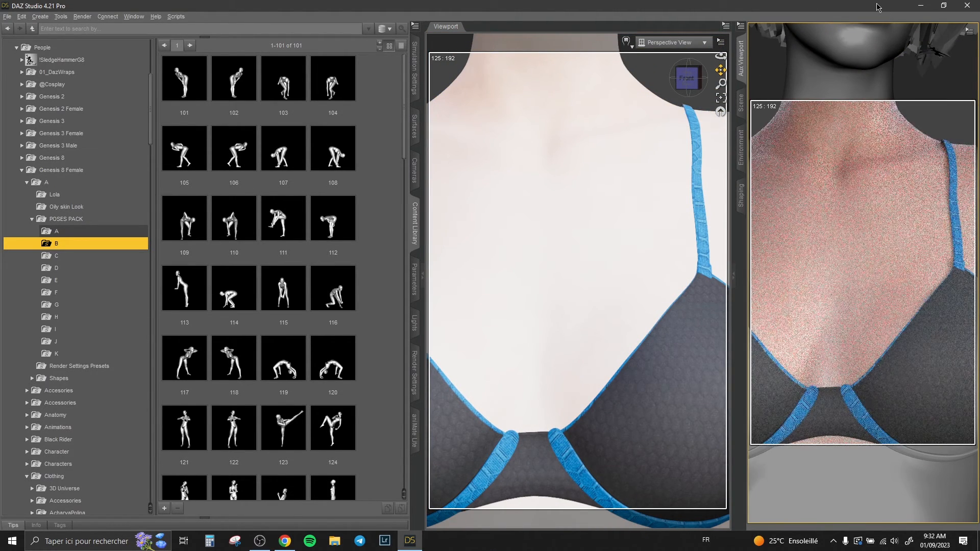
{"action": "scroll", "coordinate": [635, 302], "scroll_direction": "up", "scroll_amount": 3}
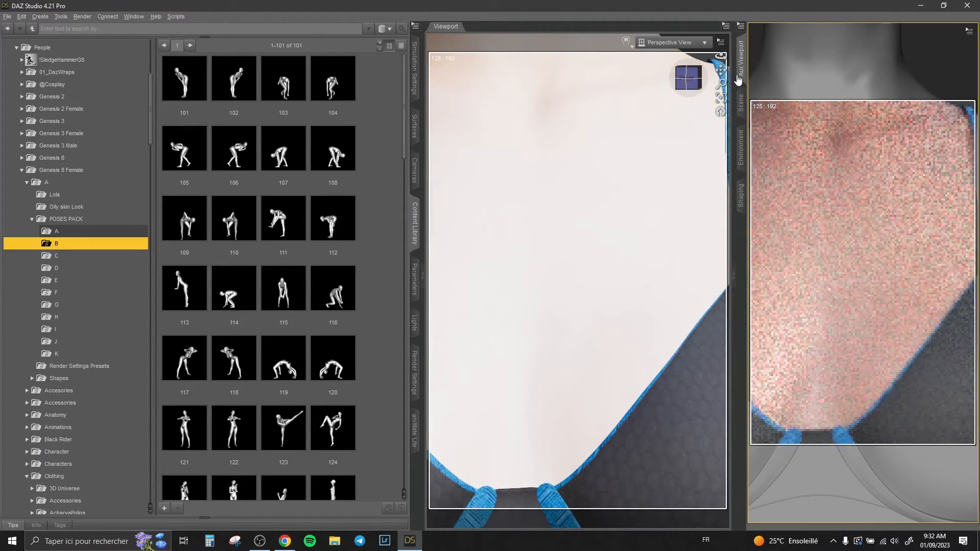
{"action": "left_click_drag", "start_coordinate": [721, 70], "coordinate": [734, 15]}
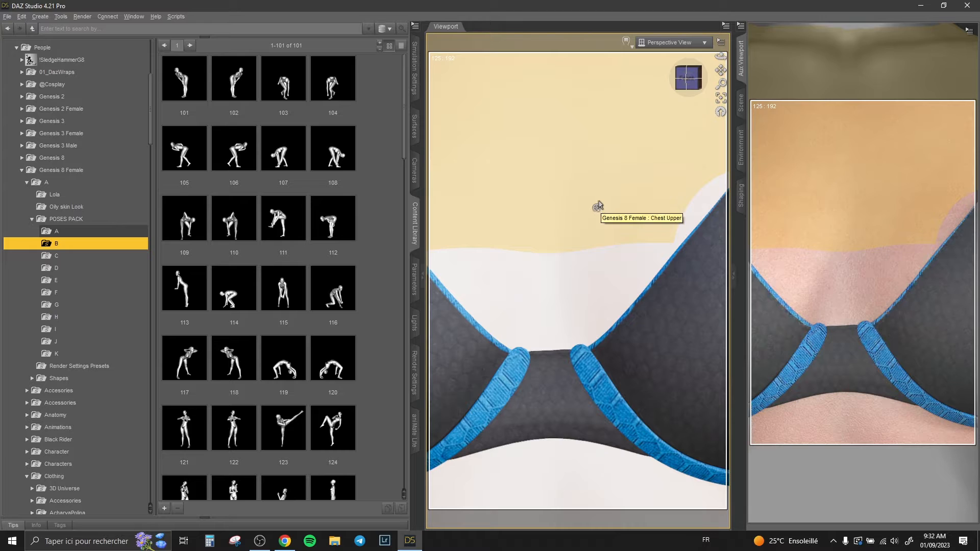
{"action": "scroll", "coordinate": [600, 198], "scroll_direction": "down", "scroll_amount": 1}
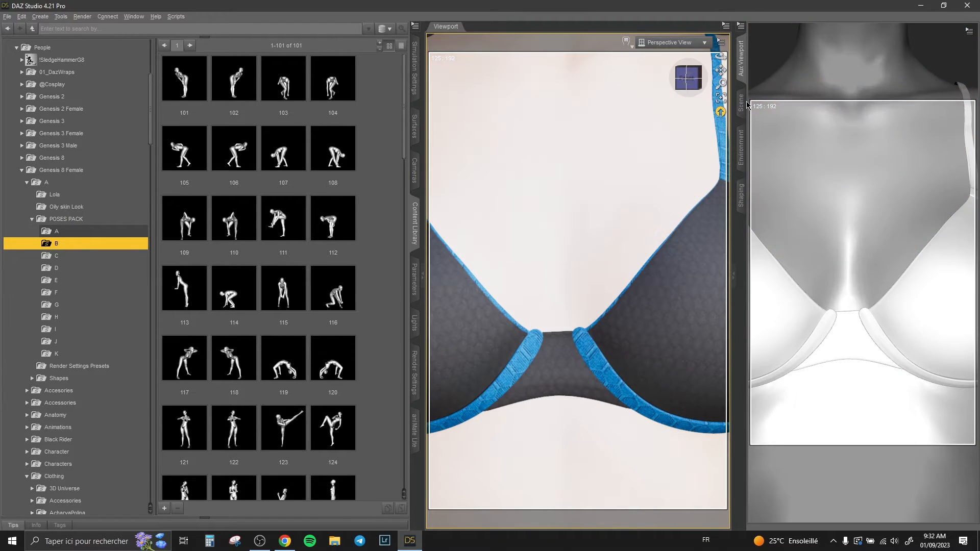
Step: Select the Genesis 8 Female figure, try shape B from the rdaughter TOOLS shapes, and apply shape C instead
{"action": "left_click", "coordinate": [741, 105]}
{"action": "left_click", "coordinate": [816, 56]}
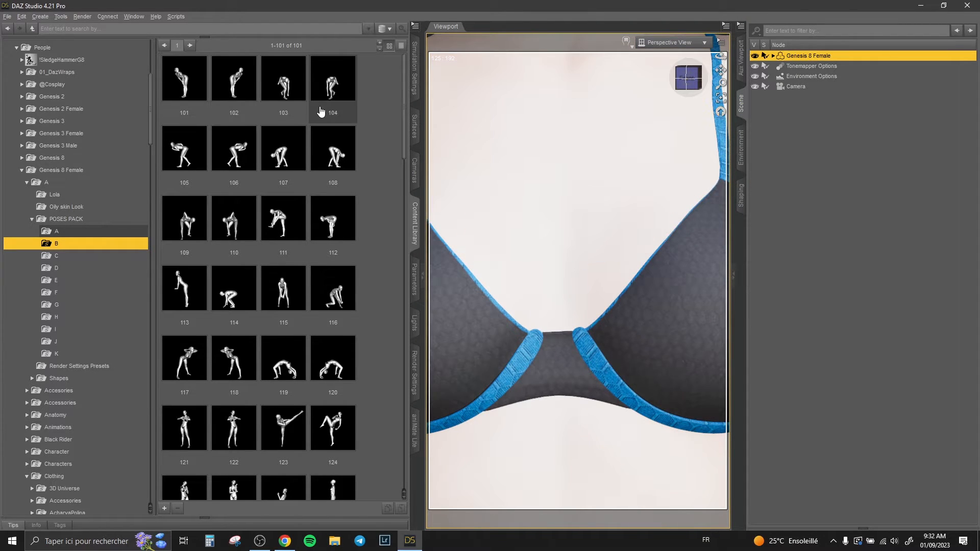
{"action": "scroll", "coordinate": [93, 217], "scroll_direction": "down", "scroll_amount": 3}
{"action": "scroll", "coordinate": [84, 245], "scroll_direction": "up", "scroll_amount": 5}
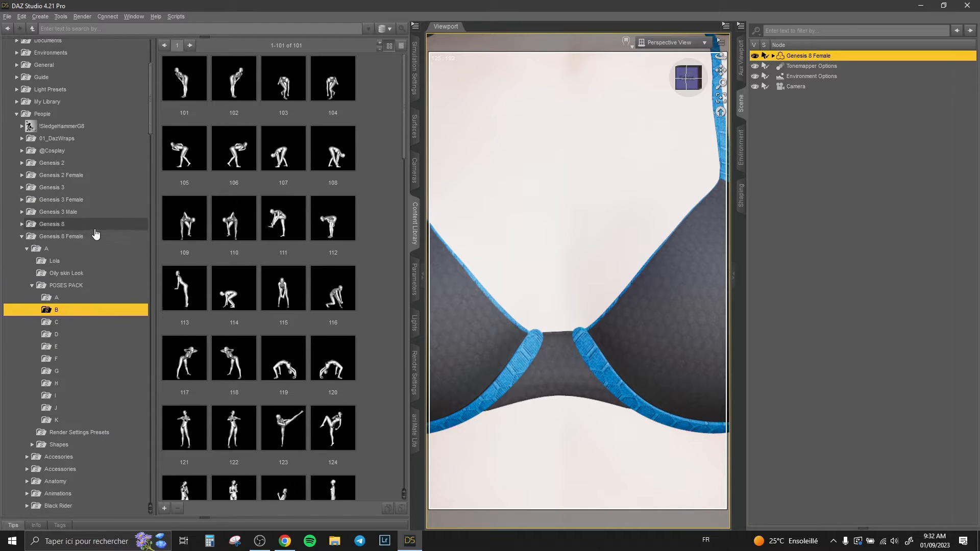
{"action": "double_click", "coordinate": [71, 291]}
{"action": "scroll", "coordinate": [73, 293], "scroll_direction": "down", "scroll_amount": 3}
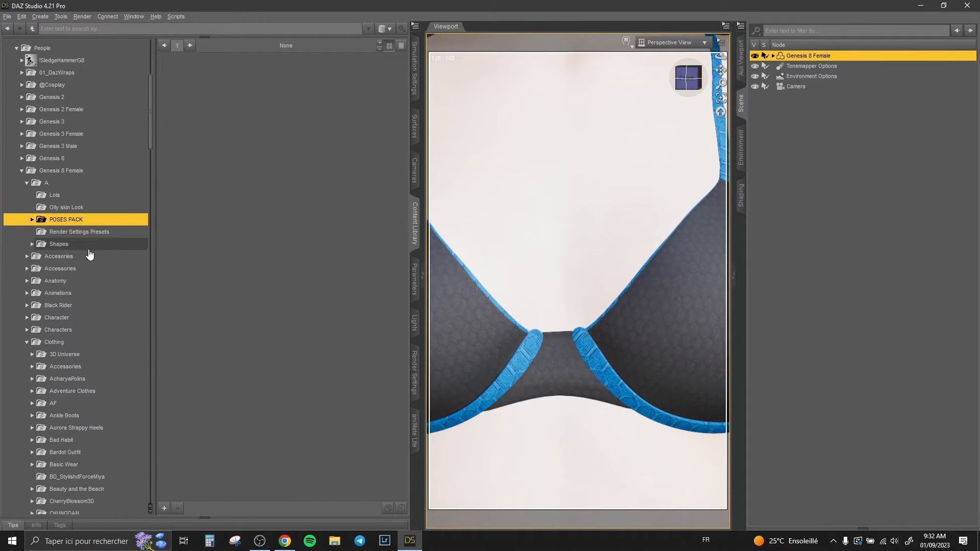
{"action": "double_click", "coordinate": [88, 248]}
{"action": "left_click", "coordinate": [85, 254]}
{"action": "double_click", "coordinate": [233, 78]}
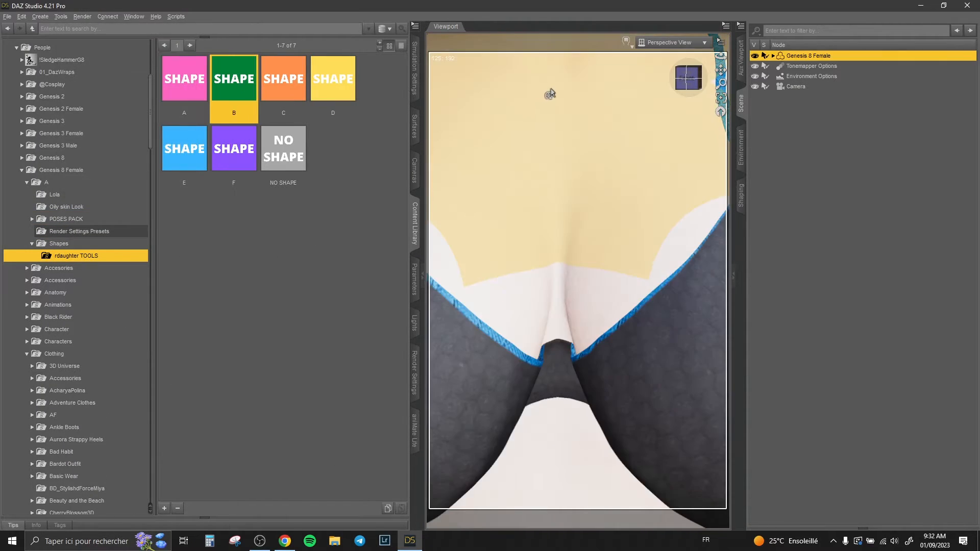
{"action": "double_click", "coordinate": [284, 79]}
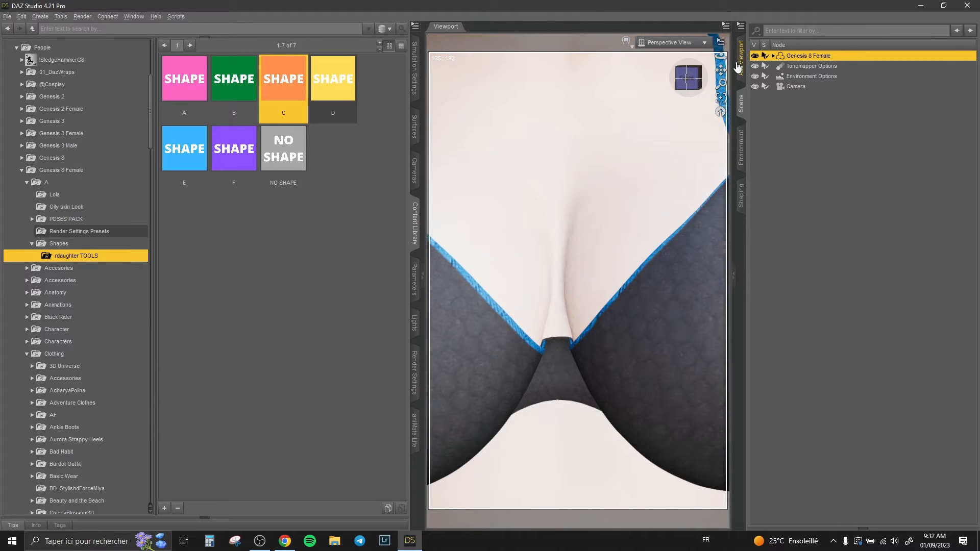
Step: Check the chest in the auxiliary Iray preview and switch the main viewport from the perspective view to Camera
{"action": "left_click", "coordinate": [740, 59]}
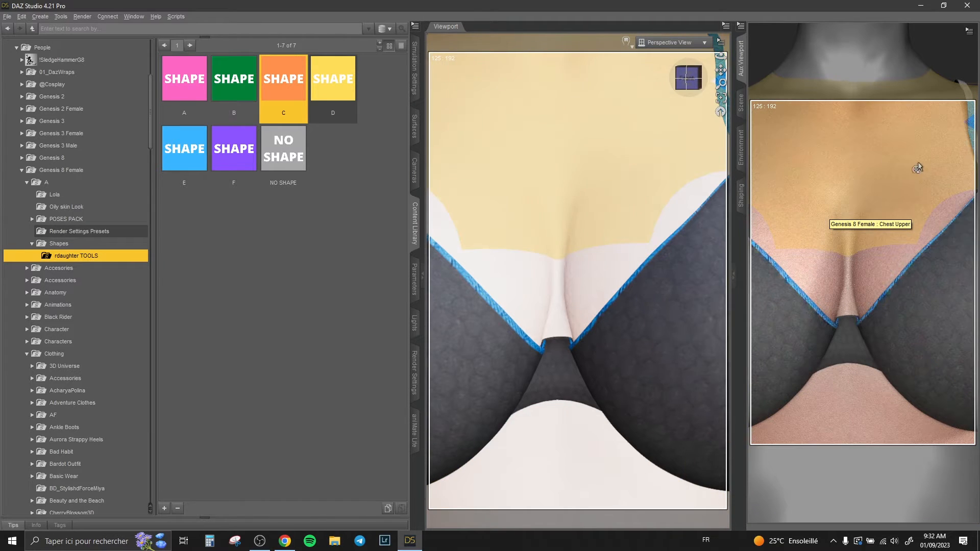
{"action": "scroll", "coordinate": [516, 174], "scroll_direction": "down", "scroll_amount": 6}
{"action": "scroll", "coordinate": [692, 119], "scroll_direction": "down", "scroll_amount": 2}
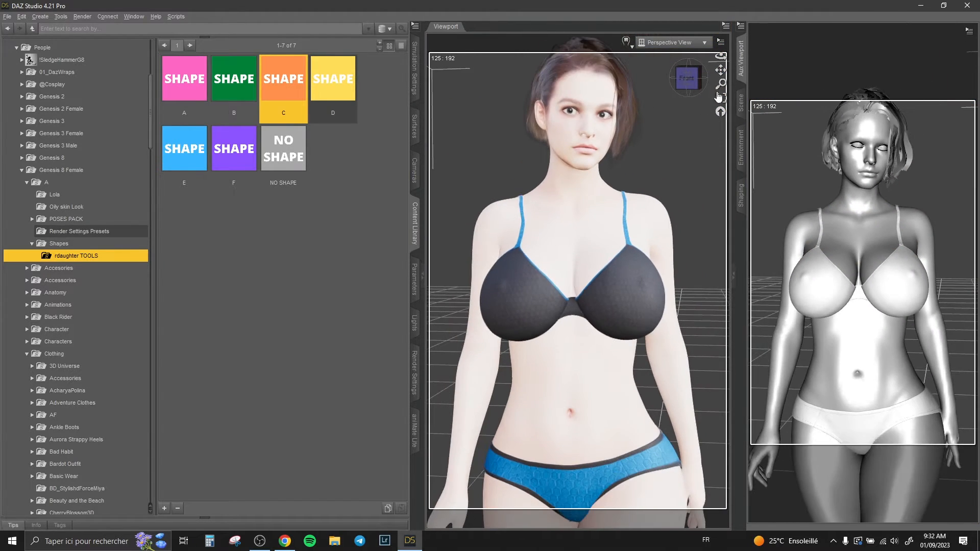
{"action": "left_click", "coordinate": [688, 45]}
{"action": "left_click", "coordinate": [683, 98]}
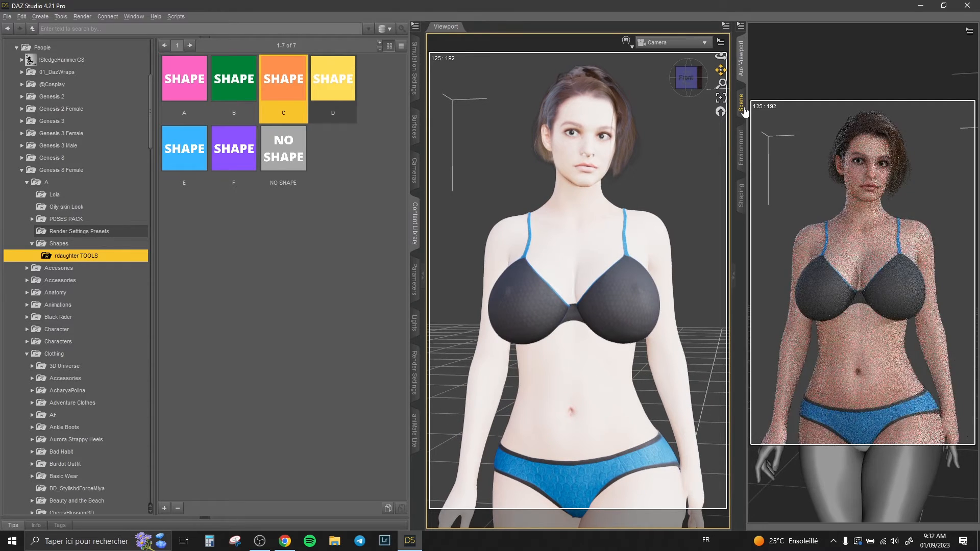
Step: Filter the Genesis 8 Female surfaces by "bum", set the Base Bump map to None, and clear the filter
{"action": "left_click", "coordinate": [743, 107]}
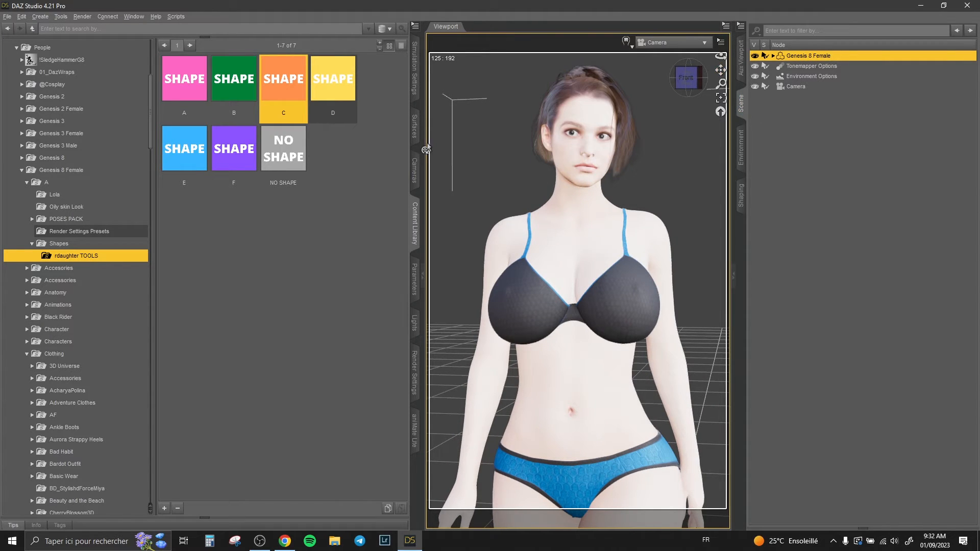
{"action": "left_click", "coordinate": [414, 134]}
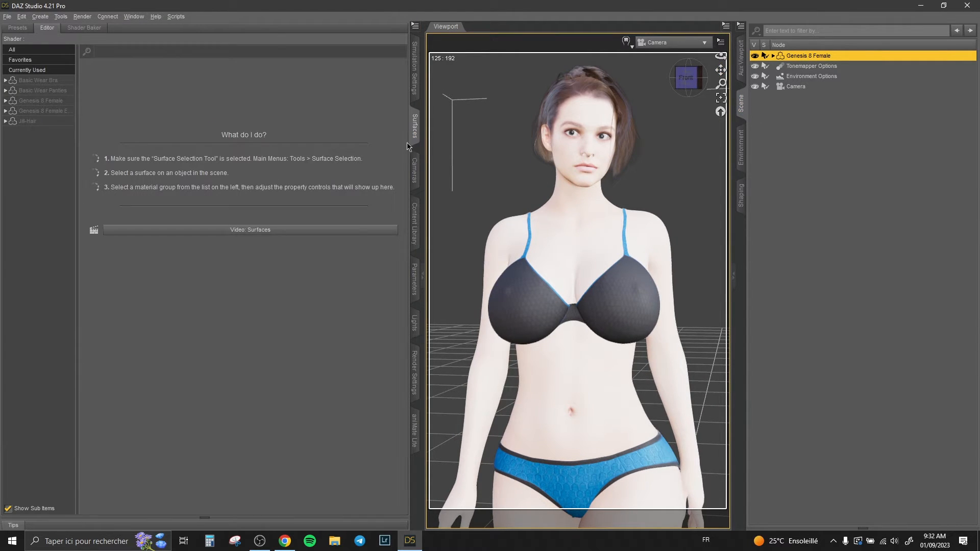
{"action": "left_click", "coordinate": [38, 101]}
{"action": "left_click", "coordinate": [171, 52]}
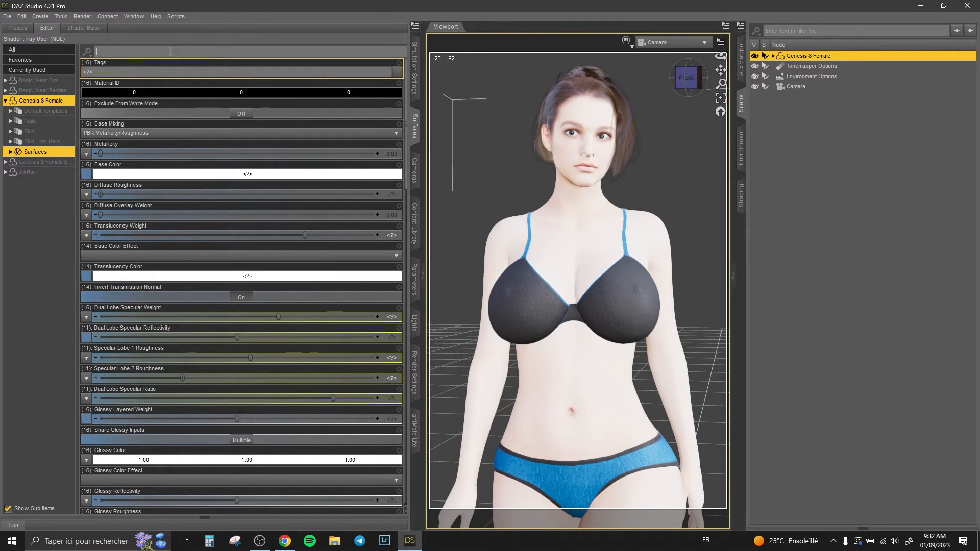
{"action": "type", "text": "bum"}
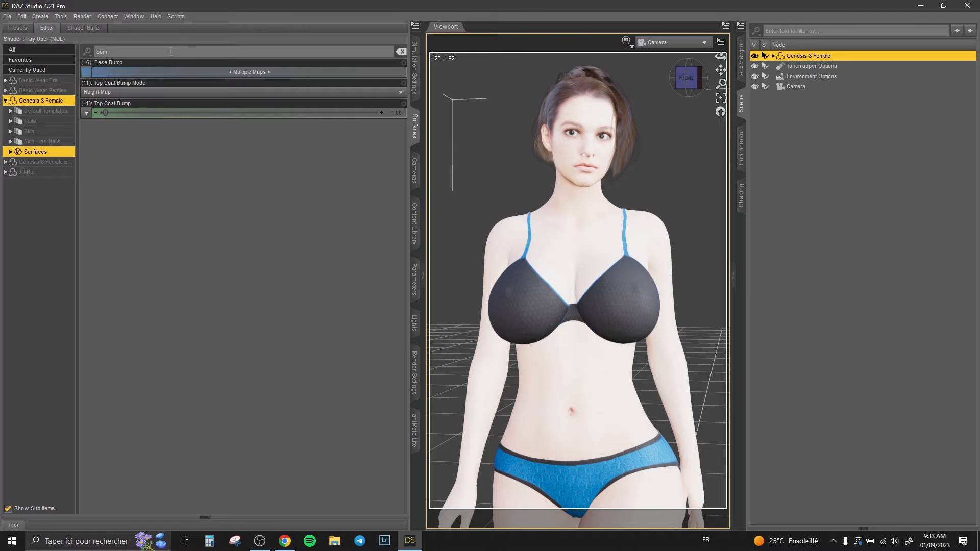
{"action": "left_click", "coordinate": [86, 72]}
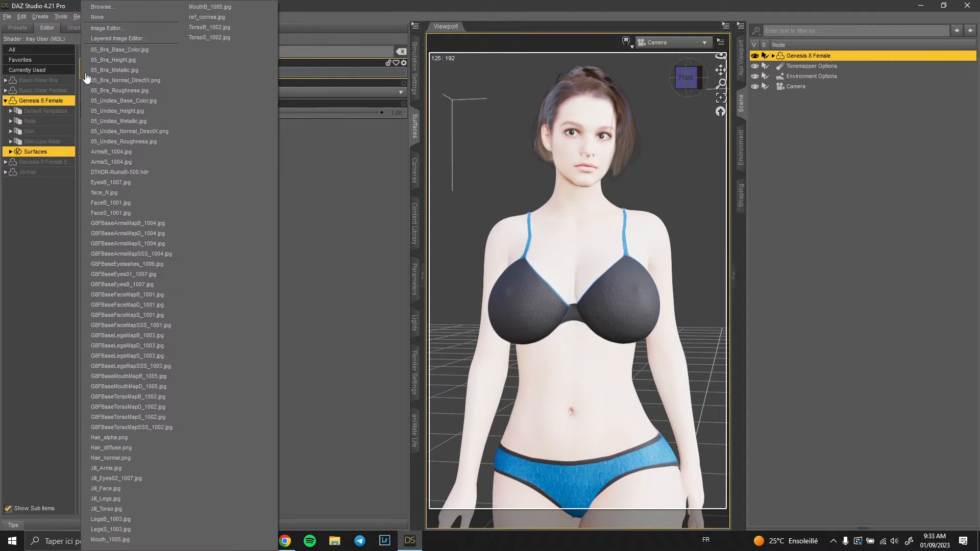
{"action": "left_click", "coordinate": [103, 18]}
{"action": "left_click", "coordinate": [741, 57]}
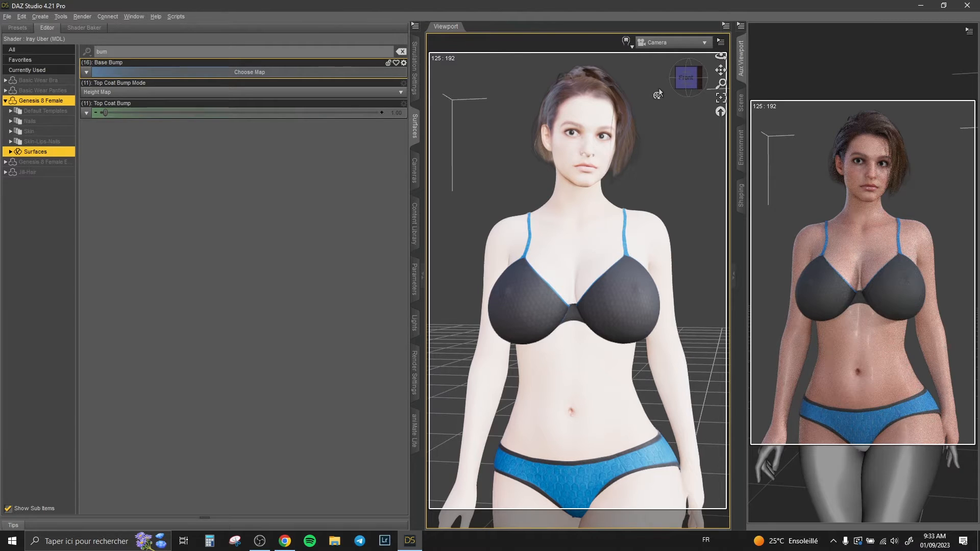
{"action": "double_click", "coordinate": [158, 52]}
{"action": "key", "text": "BackSpace"}
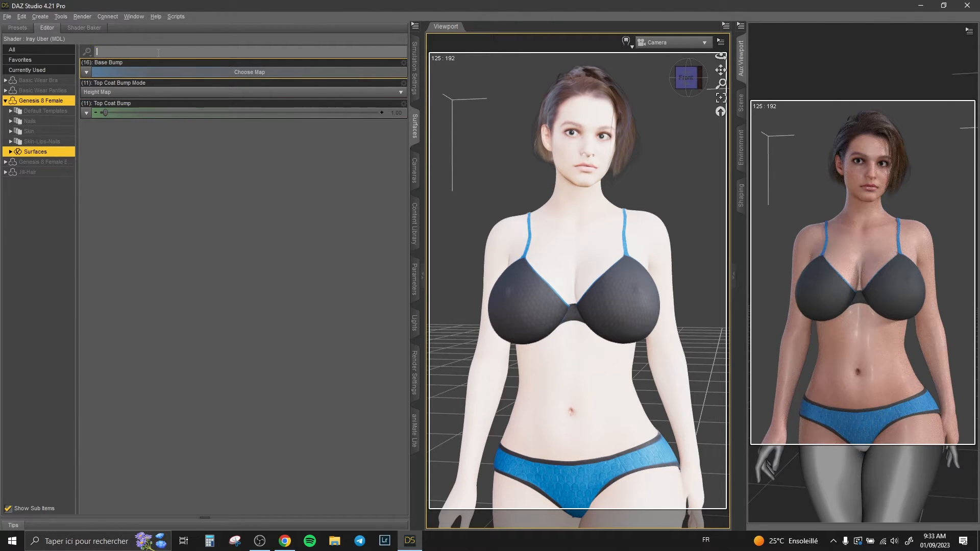
{"action": "left_click", "coordinate": [488, 149]}
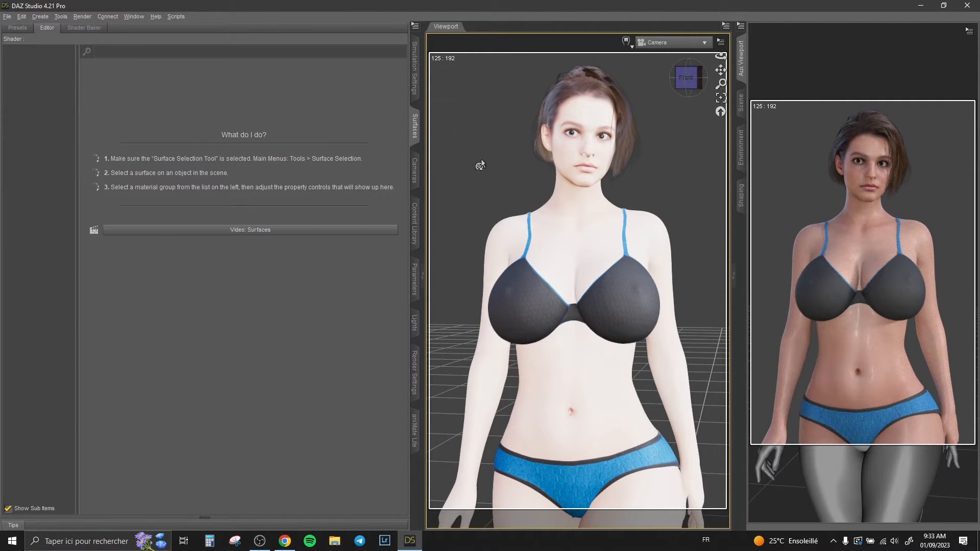
{"action": "key", "text": "ctrl+z"}
Step: Load the Portraits Light preset from the Portrait Light folder of rdaughter lights in the Light Presets
{"action": "left_click", "coordinate": [414, 225]}
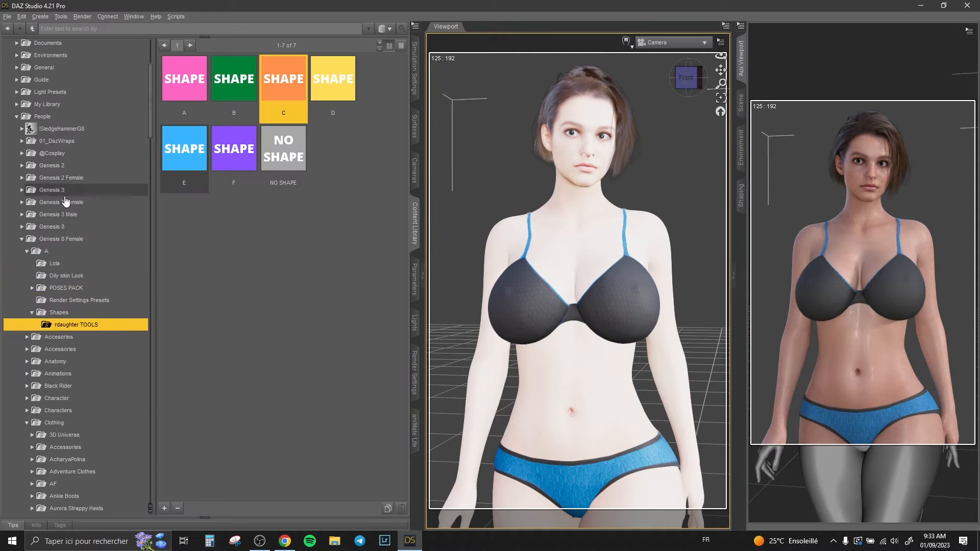
{"action": "scroll", "coordinate": [65, 197], "scroll_direction": "down", "scroll_amount": 9}
{"action": "left_click", "coordinate": [62, 174]}
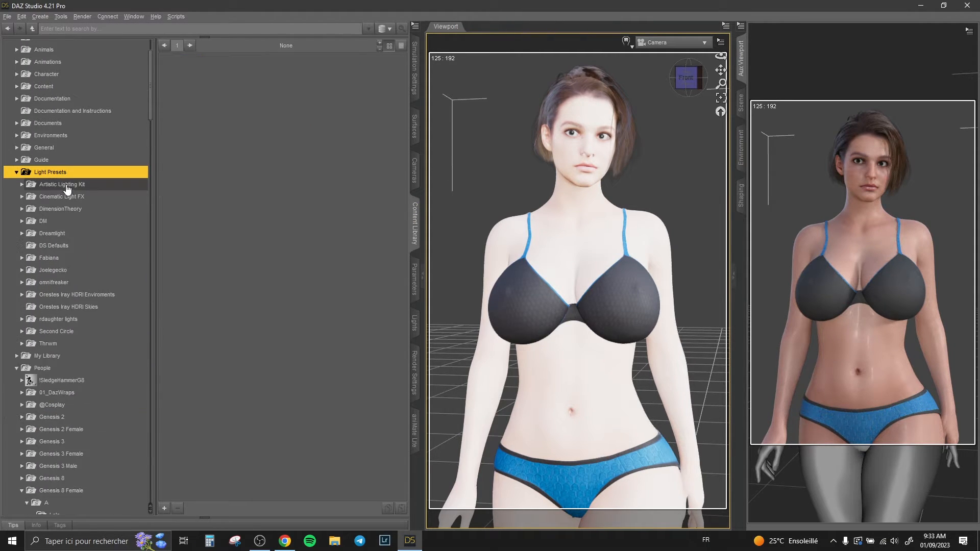
{"action": "scroll", "coordinate": [72, 191], "scroll_direction": "down", "scroll_amount": 18}
{"action": "left_click", "coordinate": [84, 181]}
{"action": "left_click", "coordinate": [83, 193]}
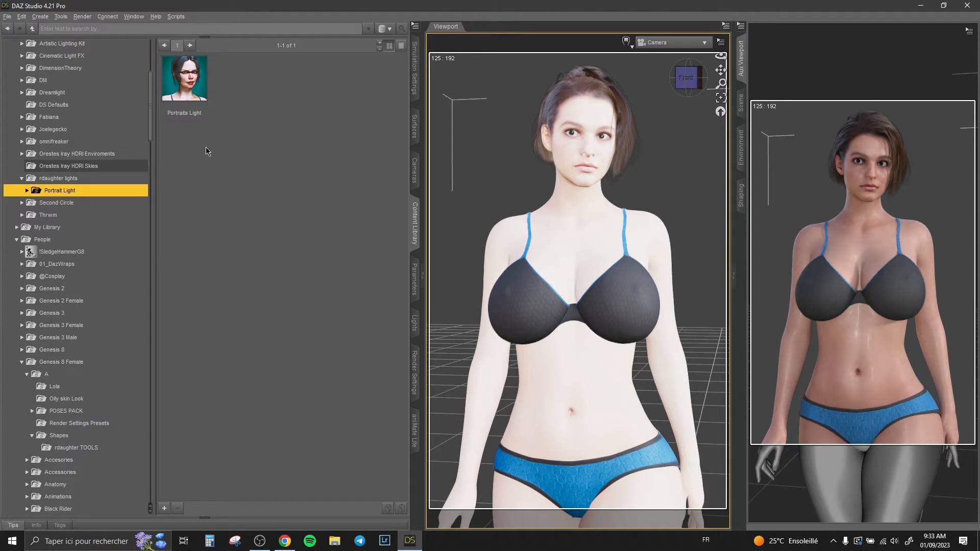
{"action": "double_click", "coordinate": [188, 87]}
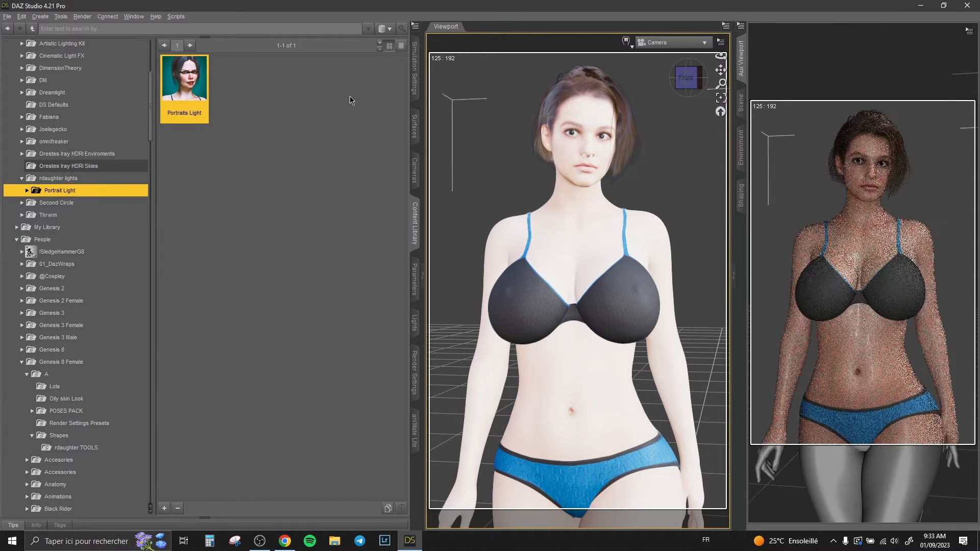
Step: Rotate the light environment with the RD 04 Rotate 120 preset
{"action": "double_click", "coordinate": [117, 194]}
{"action": "left_click", "coordinate": [108, 201]}
{"action": "double_click", "coordinate": [201, 154]}
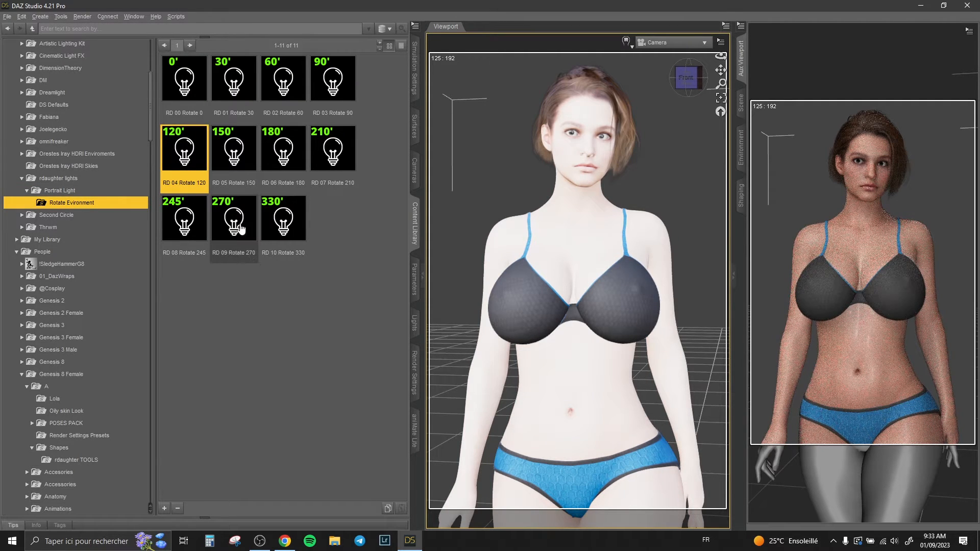
Step: Select Jill-Hair under the figure and darken its surface to Base Color 0.14 and Glossy Color 0.033
{"action": "left_click", "coordinate": [743, 108]}
{"action": "double_click", "coordinate": [808, 57]}
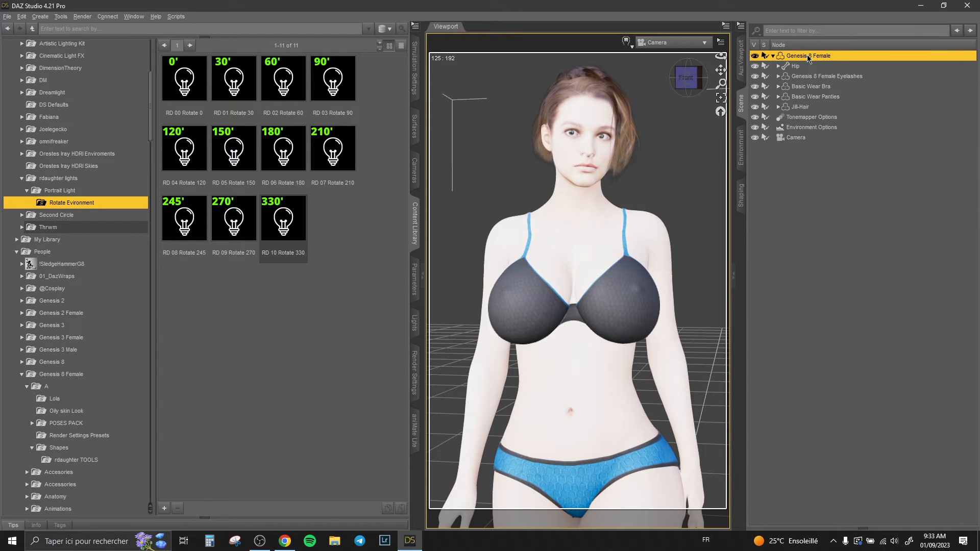
{"action": "left_click", "coordinate": [800, 107]}
{"action": "left_click", "coordinate": [740, 58]}
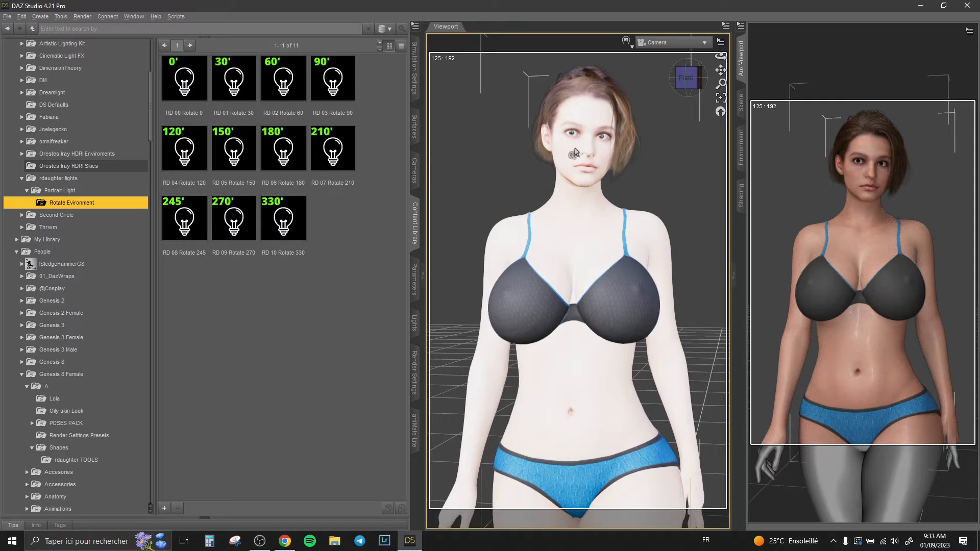
{"action": "left_click", "coordinate": [743, 107]}
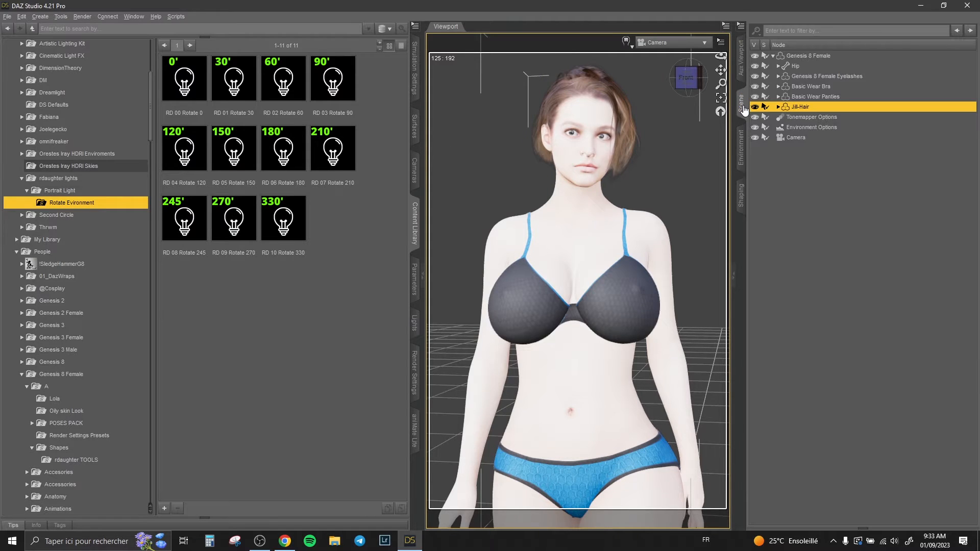
{"action": "left_click", "coordinate": [416, 122]}
{"action": "left_click", "coordinate": [34, 82]}
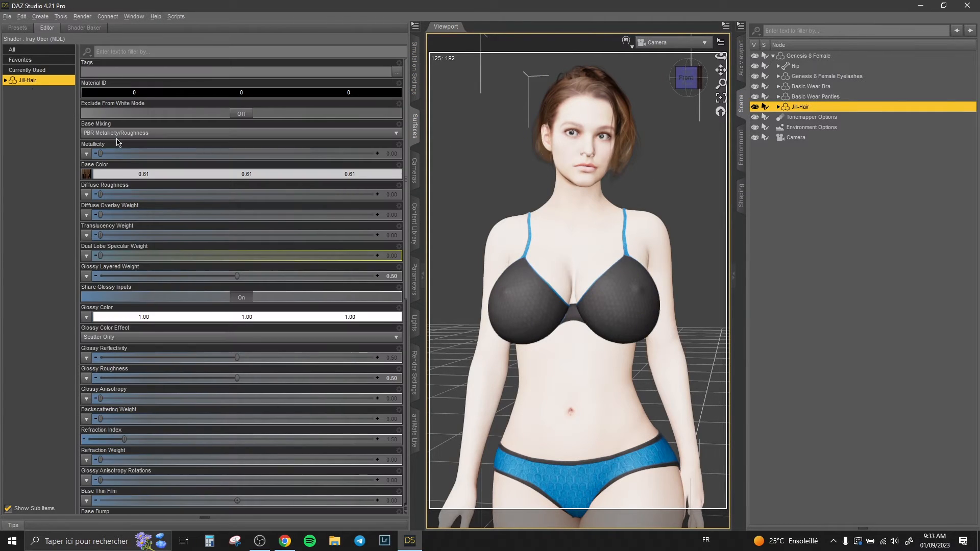
{"action": "left_click", "coordinate": [129, 176]}
{"action": "left_click", "coordinate": [609, 287]}
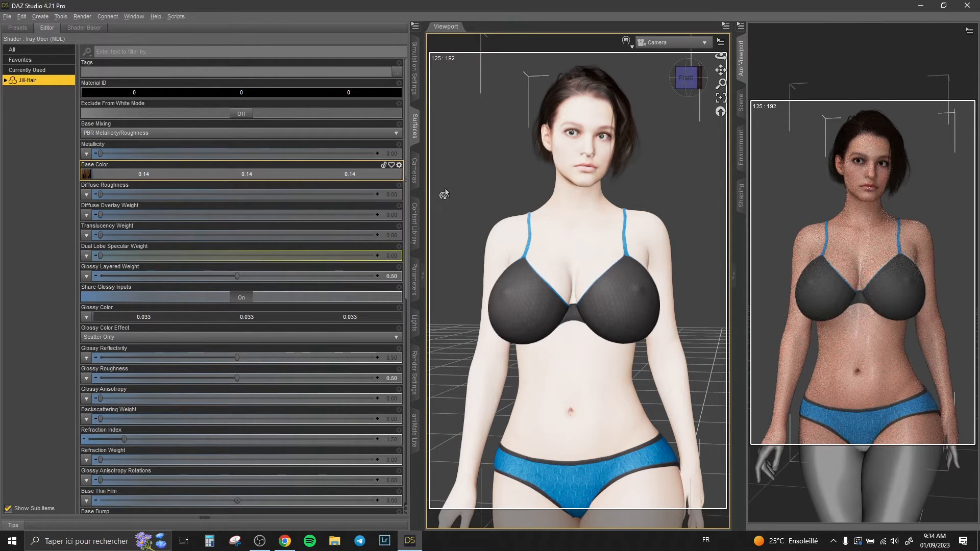
Step: Darken the hair's Base Color further to 0.076
{"action": "left_click", "coordinate": [349, 174]}
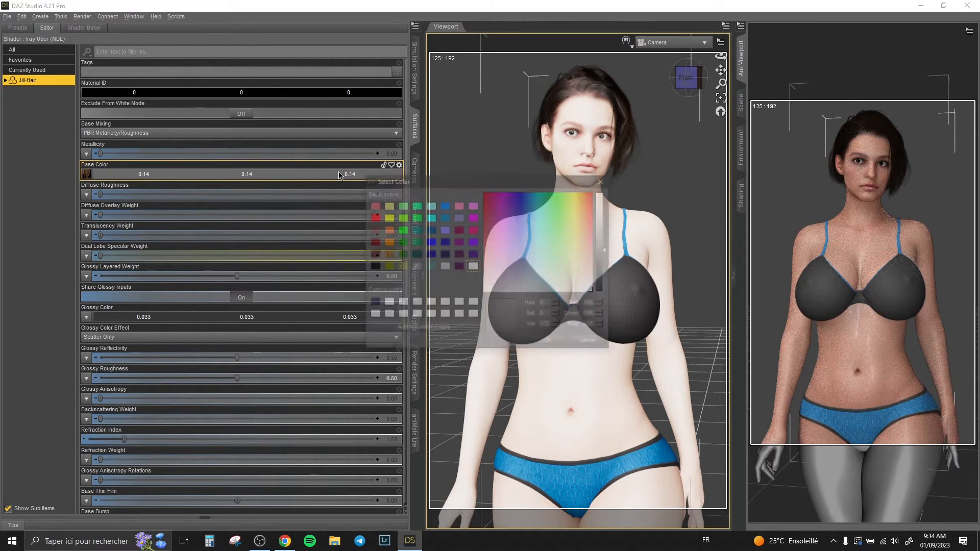
{"action": "left_click", "coordinate": [605, 262]}
{"action": "left_click", "coordinate": [561, 343]}
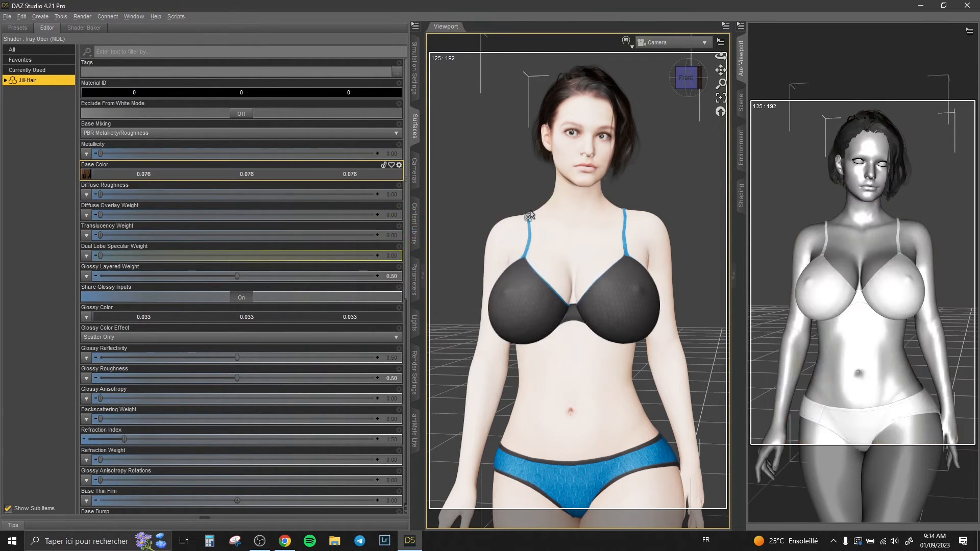
{"action": "left_click_drag", "start_coordinate": [720, 57], "coordinate": [722, 71]}
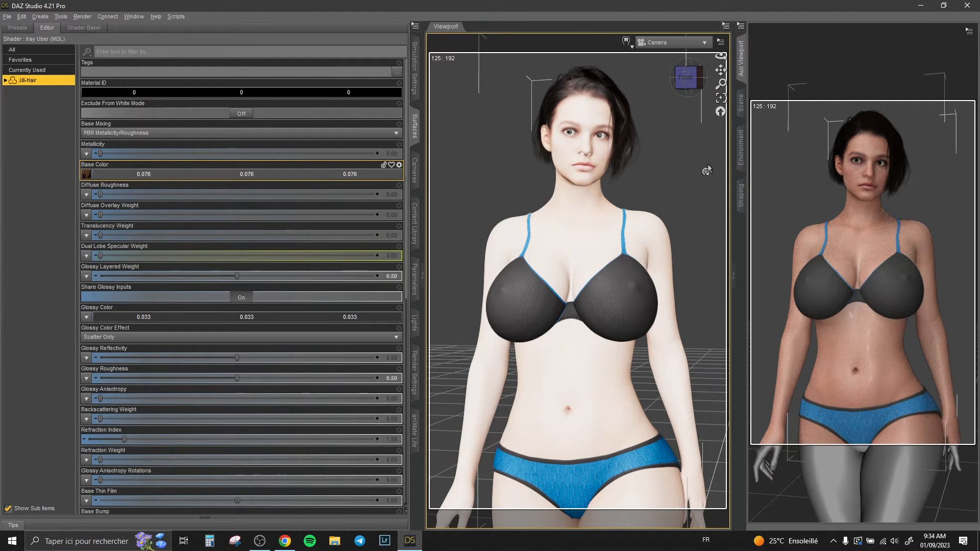
Step: Select the Genesis 8 Female figure and open the Oily skin Look presets in the content library
{"action": "left_click", "coordinate": [743, 105]}
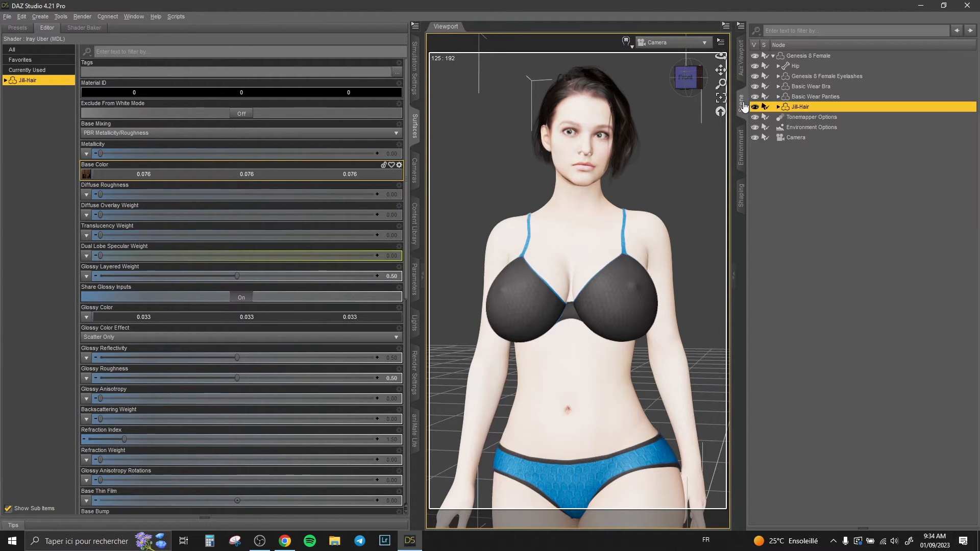
{"action": "left_click", "coordinate": [808, 55]}
{"action": "left_click", "coordinate": [741, 58]}
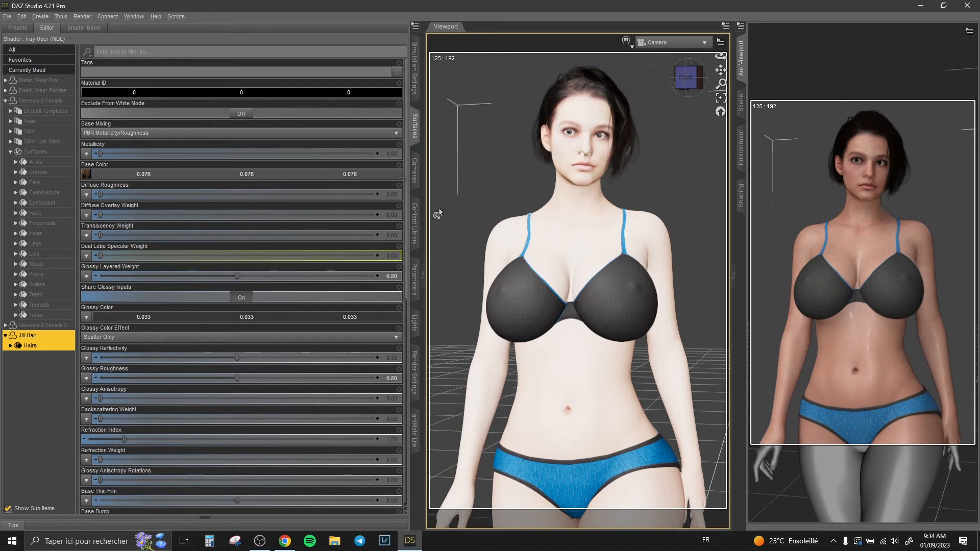
{"action": "left_click", "coordinate": [415, 223]}
{"action": "scroll", "coordinate": [72, 228], "scroll_direction": "up", "scroll_amount": 1}
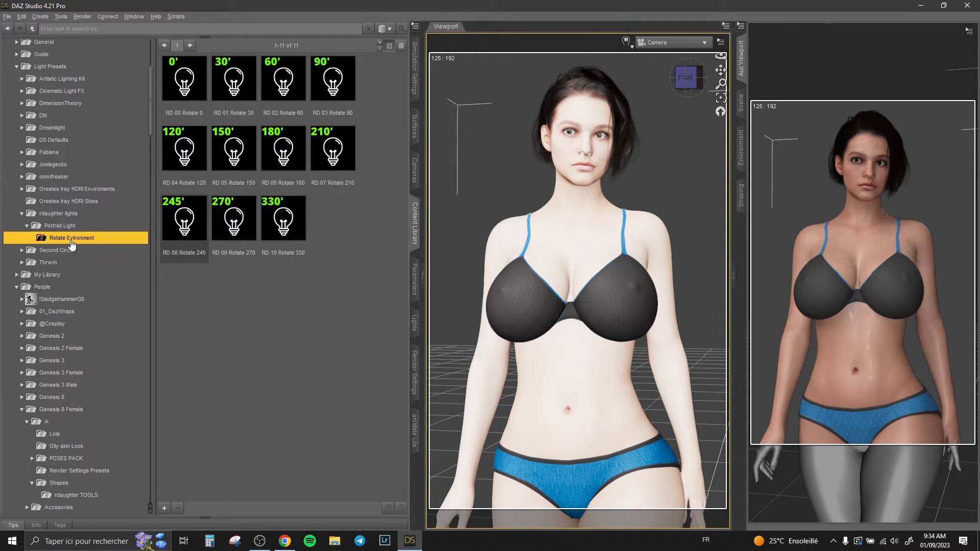
{"action": "scroll", "coordinate": [77, 240], "scroll_direction": "down", "scroll_amount": 5}
{"action": "scroll", "coordinate": [79, 249], "scroll_direction": "down", "scroll_amount": 1}
{"action": "left_click", "coordinate": [79, 241]}
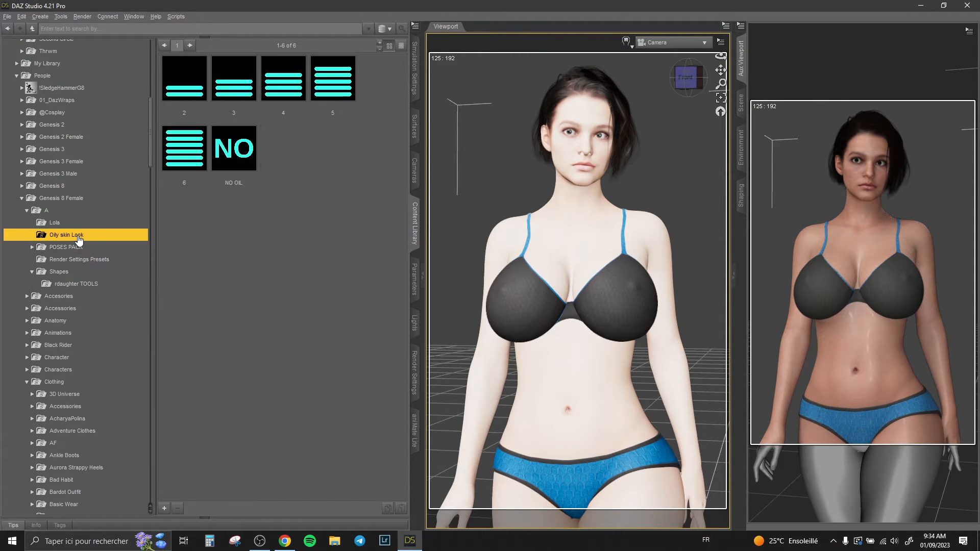
Step: Compare oily skin presets 3 and 4 on the figure and apply preset 4
{"action": "left_click", "coordinate": [233, 90]}
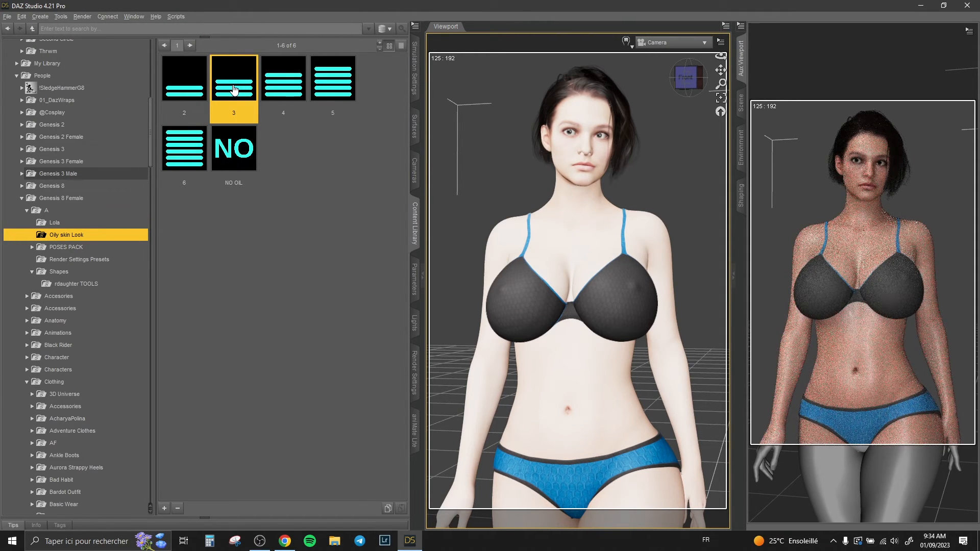
{"action": "left_click", "coordinate": [304, 90]}
{"action": "mouse_move", "coordinate": [237, 87]}
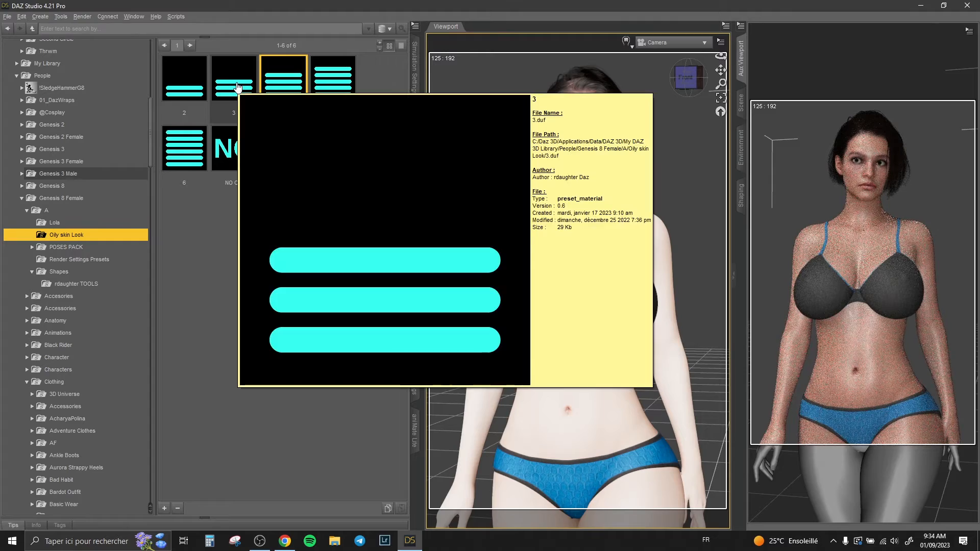
{"action": "left_click", "coordinate": [293, 543]}
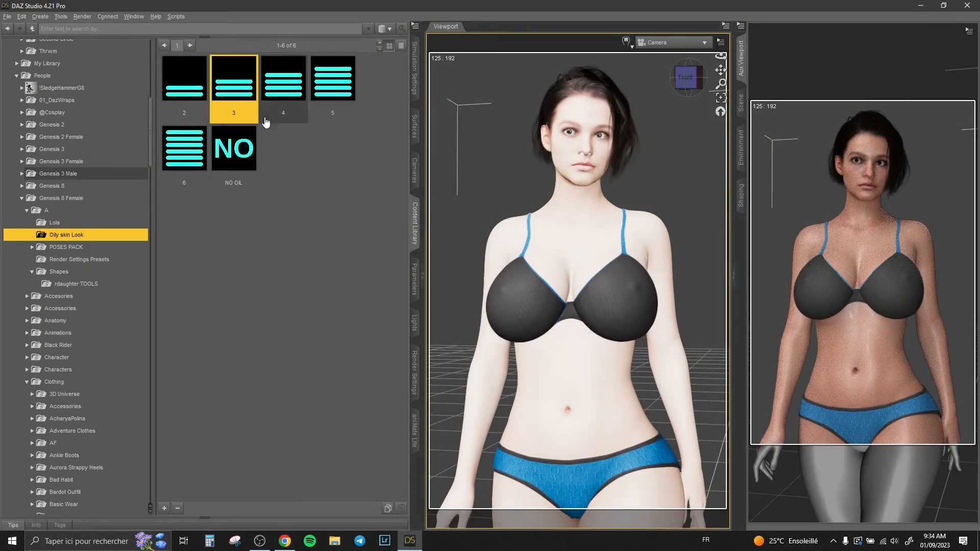
{"action": "left_click", "coordinate": [278, 94]}
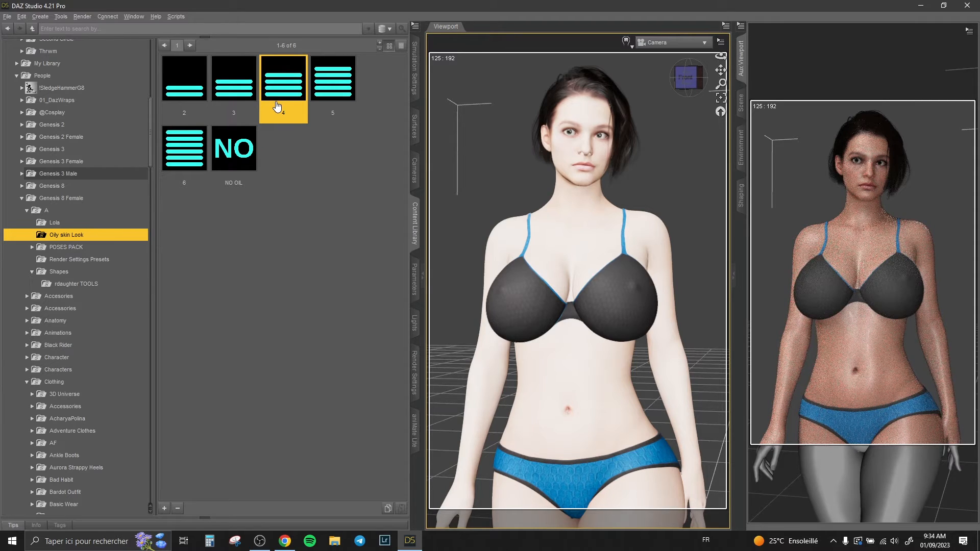
Step: Set the environment type to Backdrop and give its background a near-black colour of RGB 17, 17, 17
{"action": "left_click", "coordinate": [741, 147]}
{"action": "left_click", "coordinate": [799, 29]}
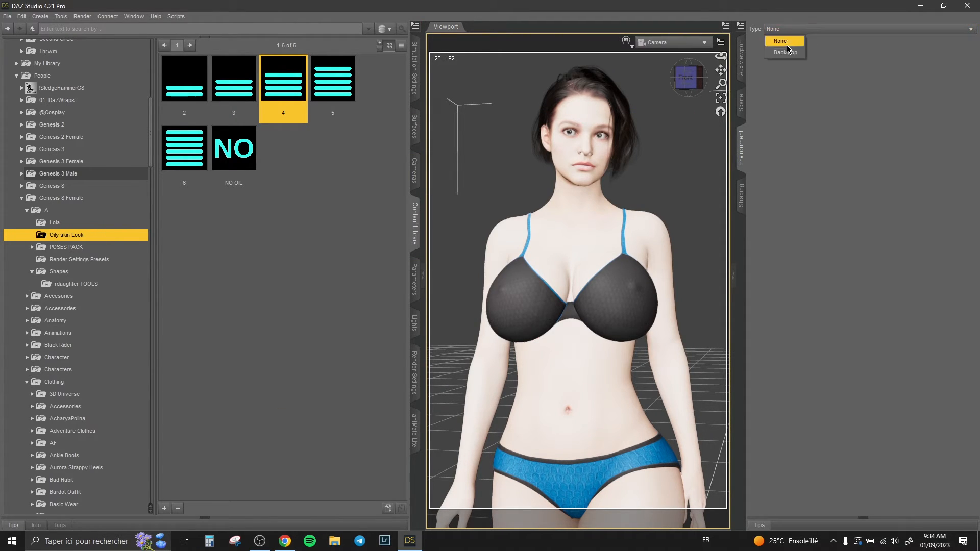
{"action": "left_click", "coordinate": [781, 45]}
{"action": "left_click", "coordinate": [791, 50]}
{"action": "left_click", "coordinate": [603, 286]}
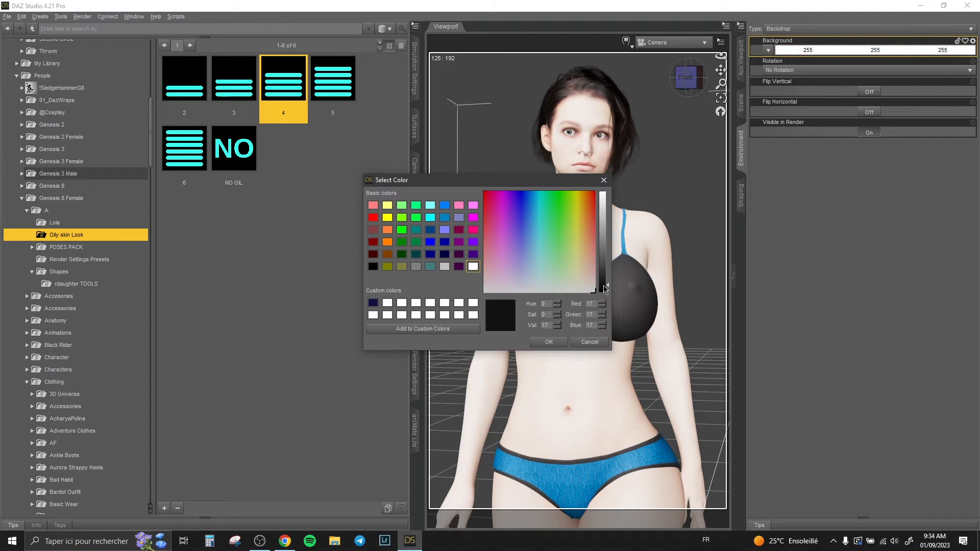
{"action": "left_click", "coordinate": [548, 341]}
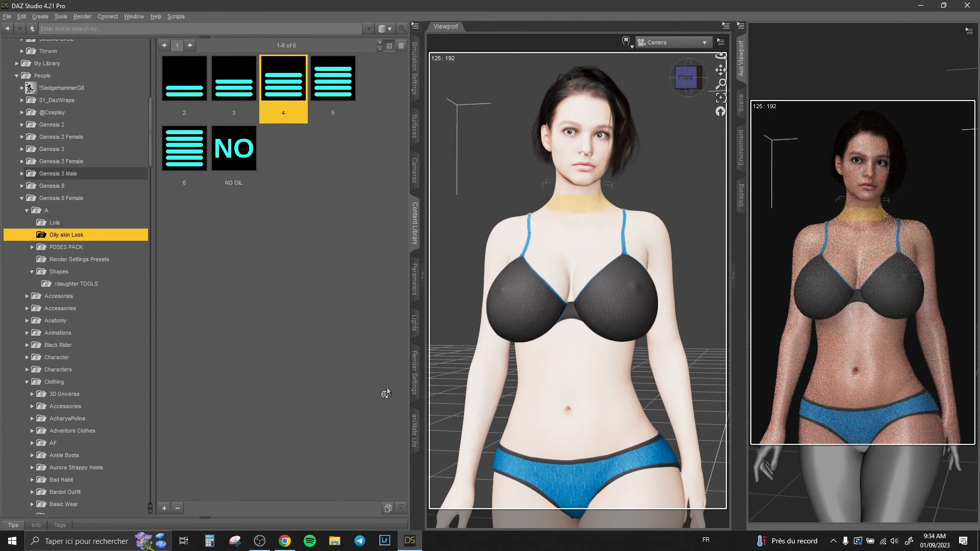
Step: Check the reference image in the browser and reframe the camera view on the figure to match its composition
{"action": "left_click", "coordinate": [285, 541]}
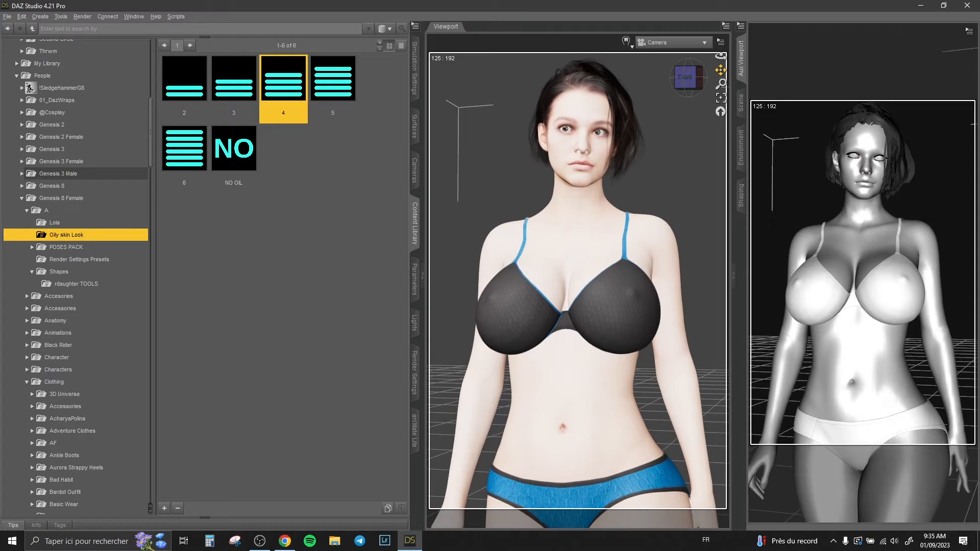
{"action": "left_click_drag", "start_coordinate": [721, 84], "coordinate": [689, 178]}
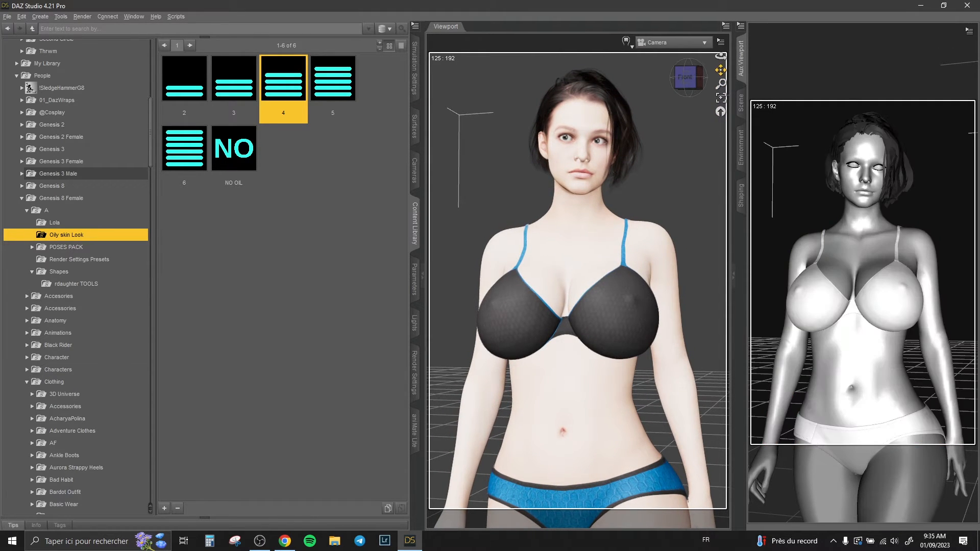
Step: Load the SummerDress from the RPublishing RPSummer clothing folder onto the Genesis 8 Female, checking the outfit in the reference image
{"action": "left_click", "coordinate": [741, 109]}
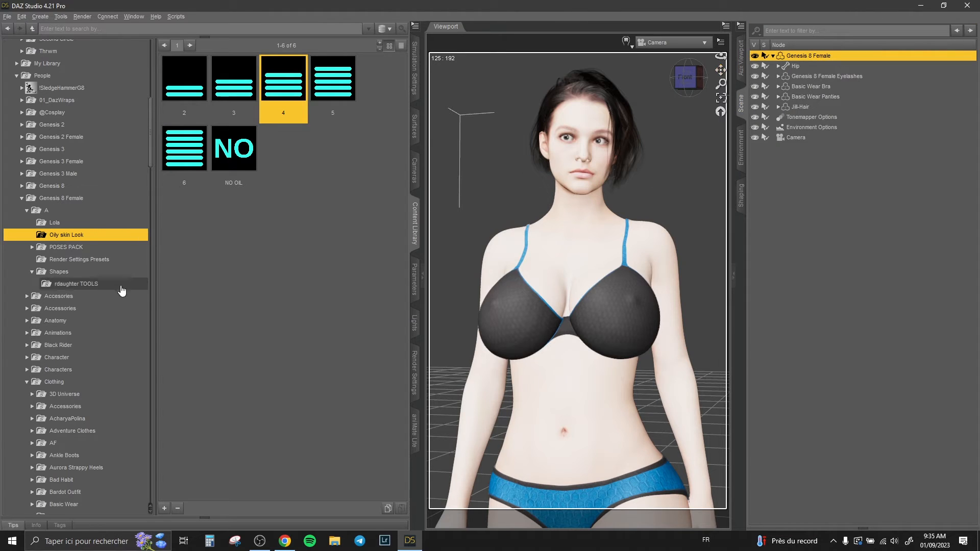
{"action": "scroll", "coordinate": [102, 370], "scroll_direction": "down", "scroll_amount": 8}
{"action": "left_click", "coordinate": [284, 540]}
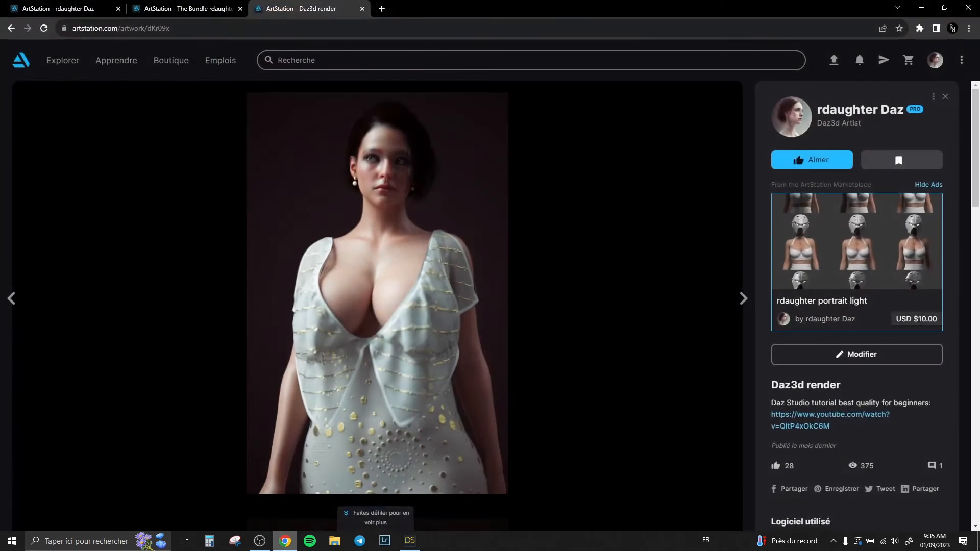
{"action": "left_click", "coordinate": [68, 195]}
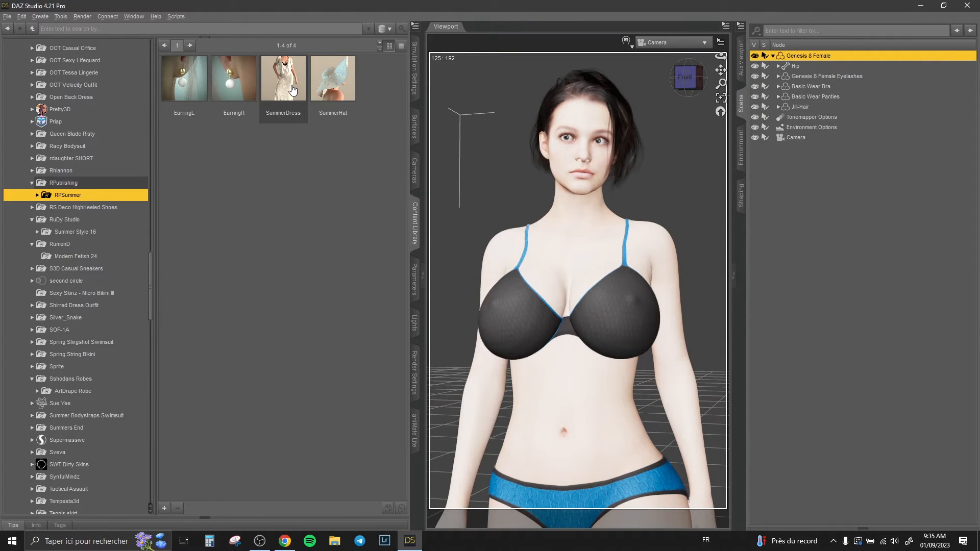
{"action": "double_click", "coordinate": [292, 91]}
Step: Delete the Basic Wear Bra and Basic Wear Panties from the scene
{"action": "left_click", "coordinate": [825, 87]}
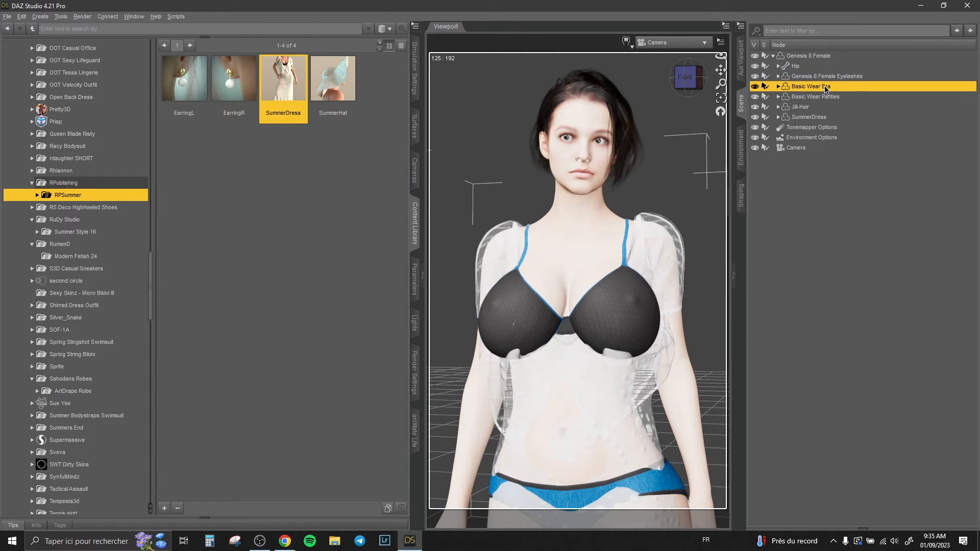
{"action": "left_click", "coordinate": [827, 96], "text": "ctrl"}
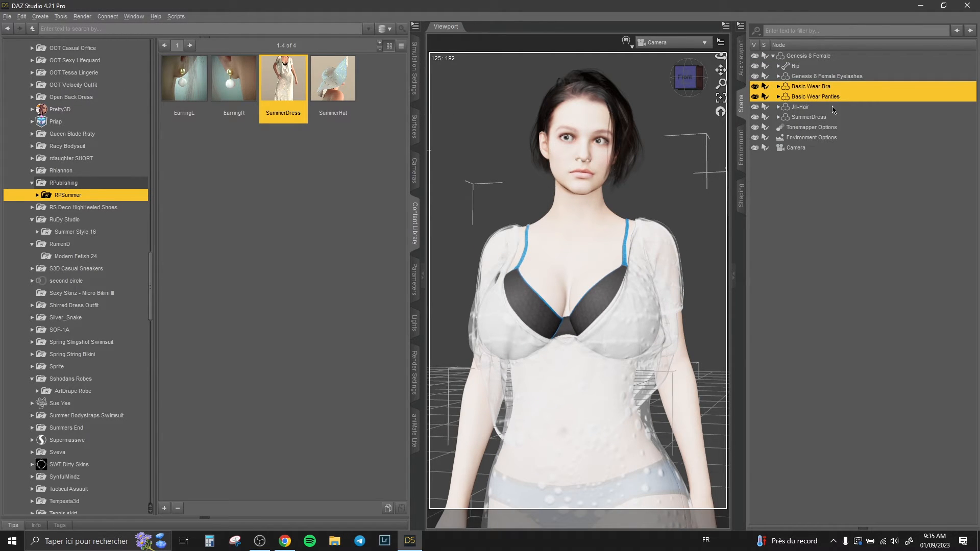
{"action": "key", "text": "Delete"}
Step: Add EarringR and EarringL from RPSummer to the Genesis 8 Female and compare the render preview with the reference image
{"action": "left_click", "coordinate": [818, 56]}
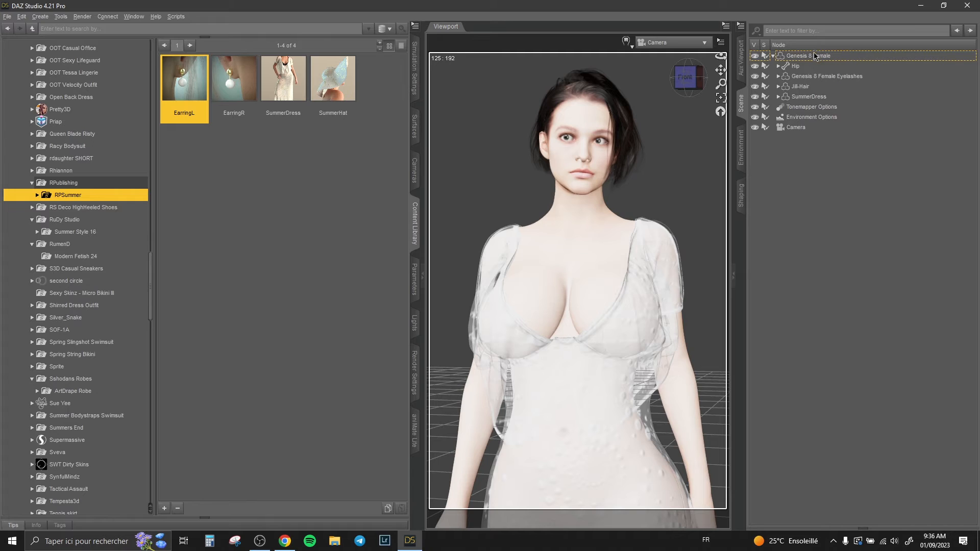
{"action": "left_click", "coordinate": [815, 56]}
{"action": "double_click", "coordinate": [228, 84]}
{"action": "double_click", "coordinate": [184, 84]}
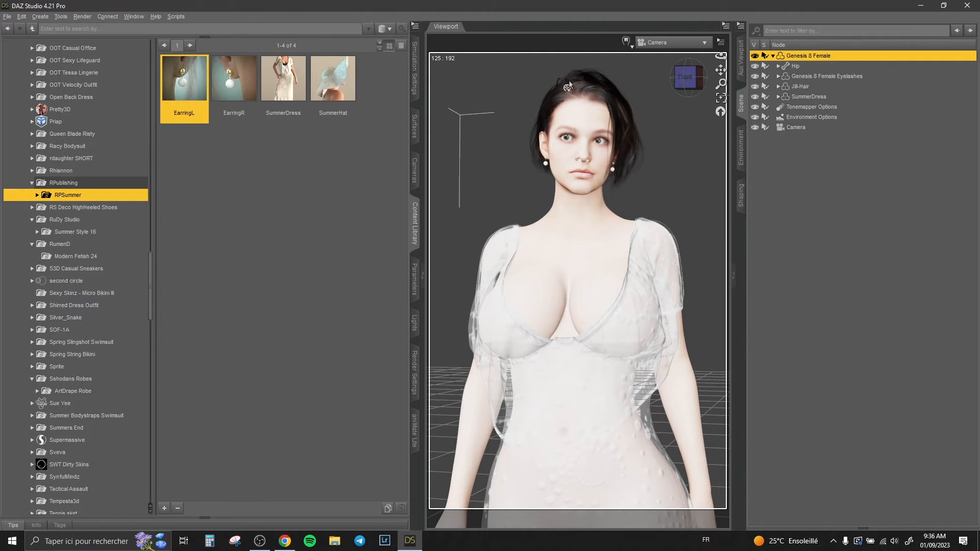
{"action": "left_click", "coordinate": [741, 66]}
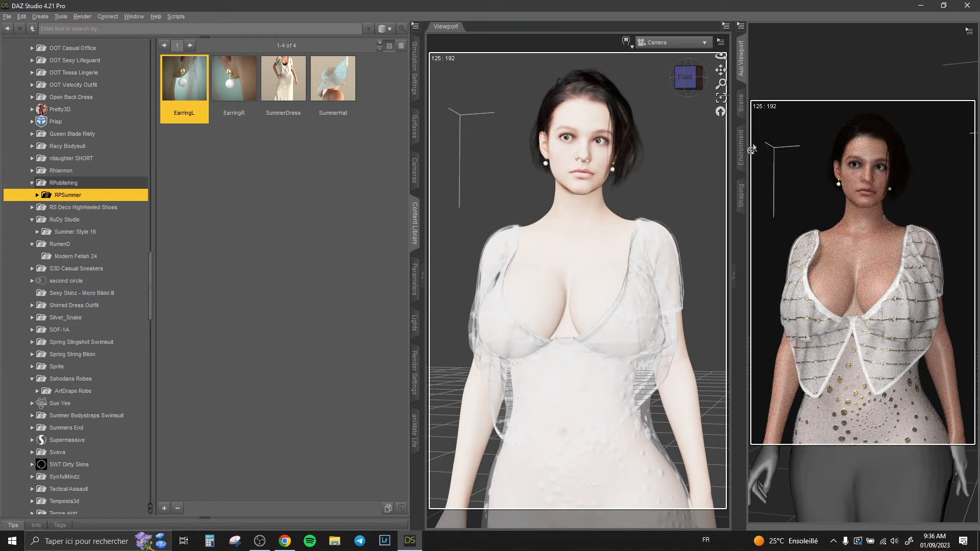
{"action": "left_click", "coordinate": [286, 545]}
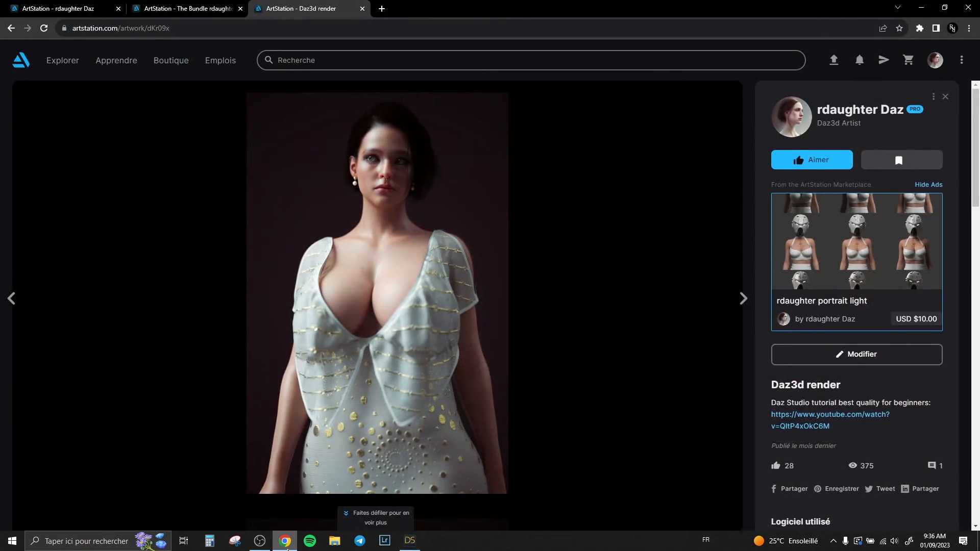
{"action": "left_click", "coordinate": [286, 545]}
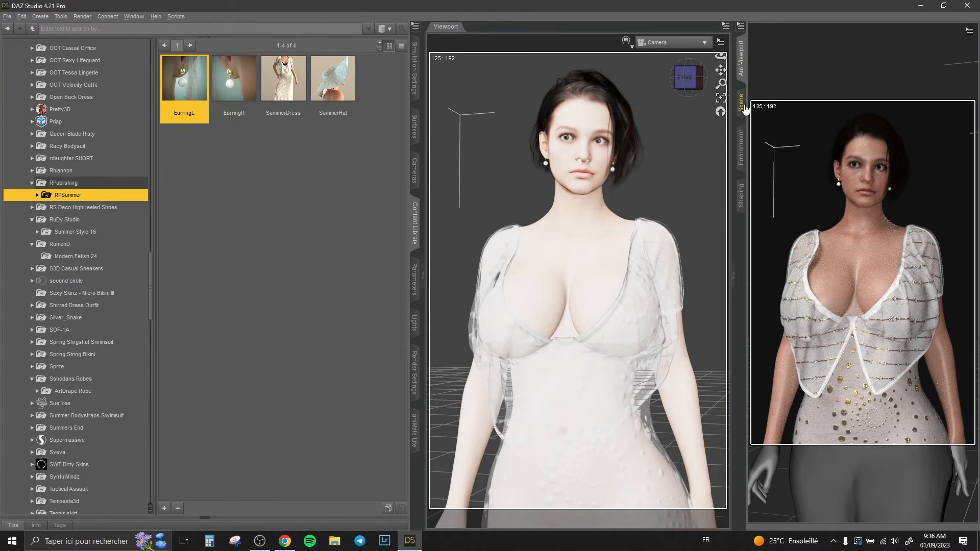
Step: Set the figure's Bunny Breasts chest morph to 26.7% and check it in the render preview
{"action": "left_click", "coordinate": [742, 105]}
{"action": "left_click", "coordinate": [740, 198]}
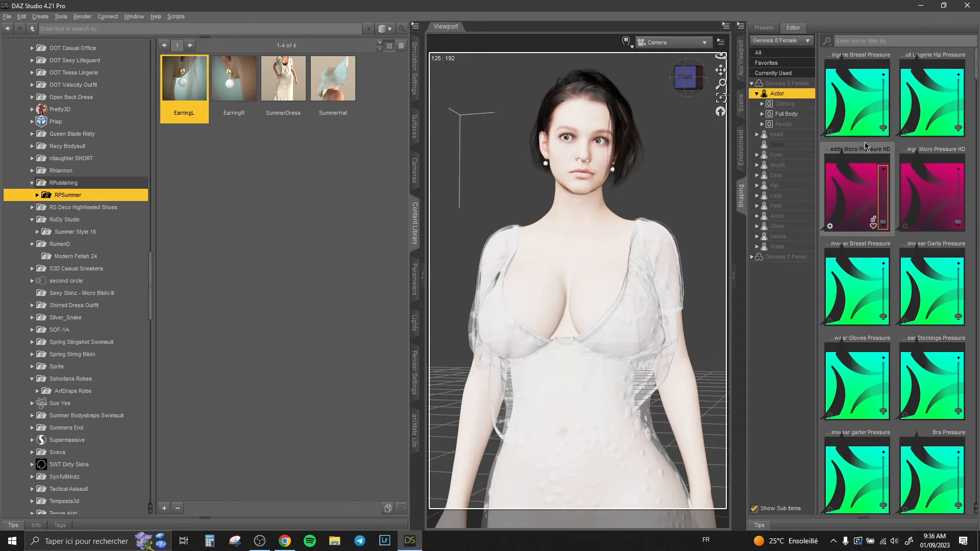
{"action": "left_click", "coordinate": [781, 226]}
{"action": "left_click_drag", "start_coordinate": [848, 82], "coordinate": [869, 82]}
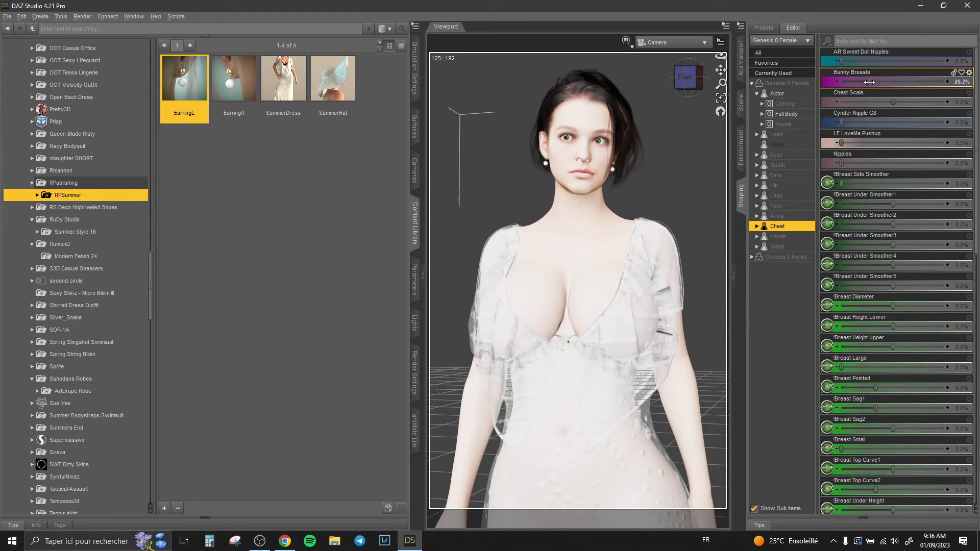
{"action": "left_click", "coordinate": [742, 64]}
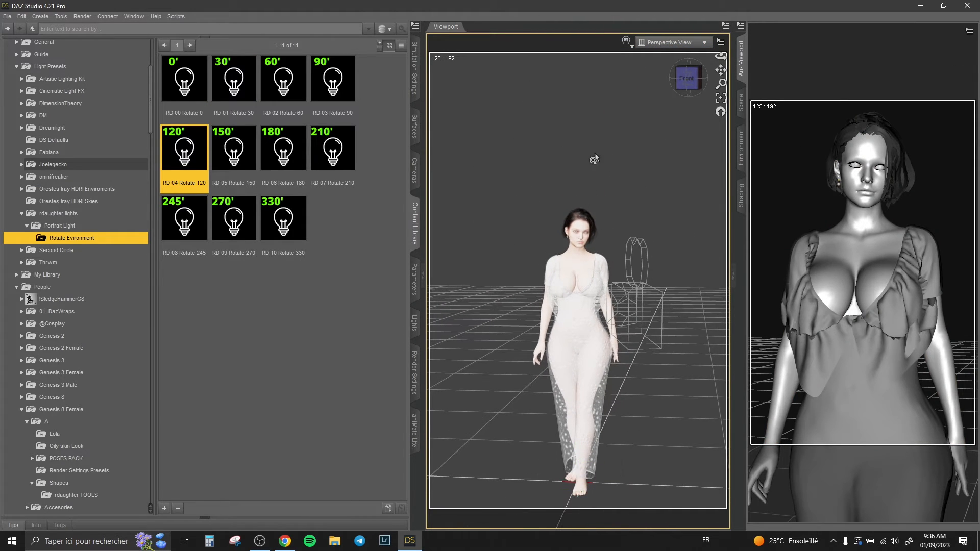
Step: Create a point light, raise it high above the figure's head, compare with the reference and return the viewport to the Camera view
{"action": "left_click", "coordinate": [40, 16]}
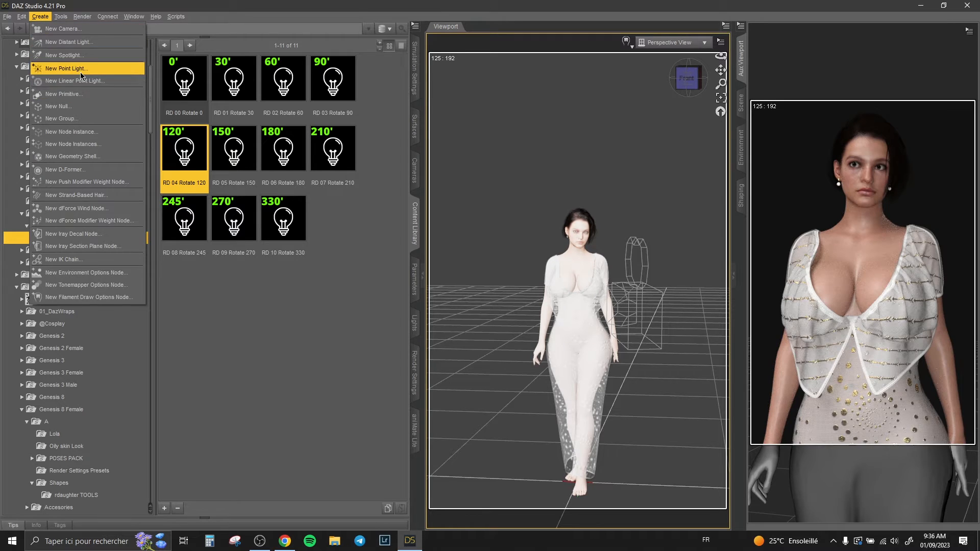
{"action": "left_click", "coordinate": [66, 69]}
{"action": "left_click", "coordinate": [513, 359]}
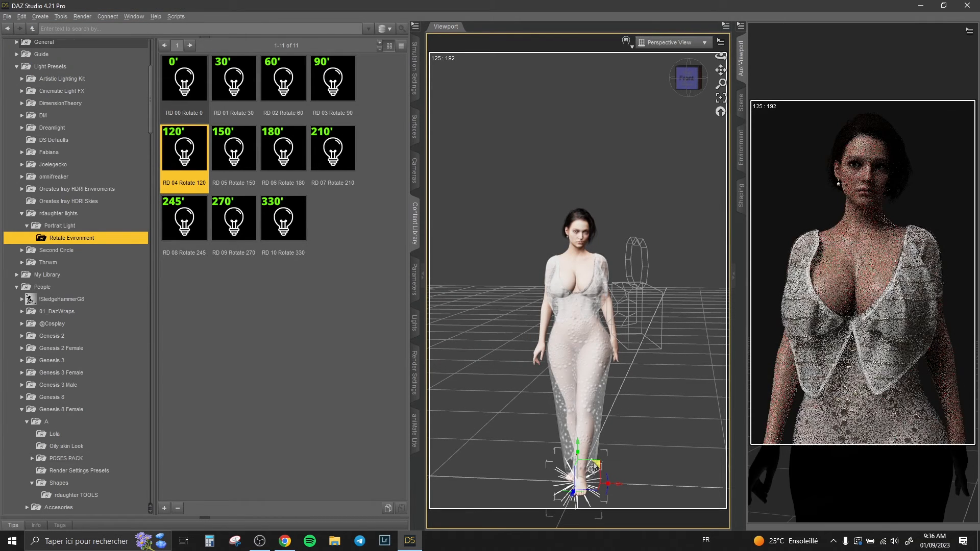
{"action": "left_click_drag", "start_coordinate": [587, 462], "coordinate": [591, 51]}
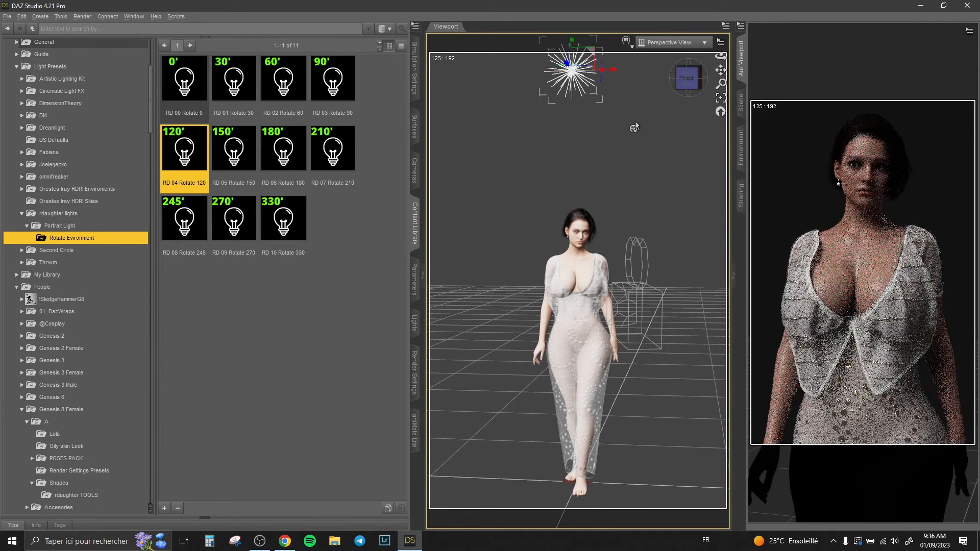
{"action": "left_click", "coordinate": [285, 540]}
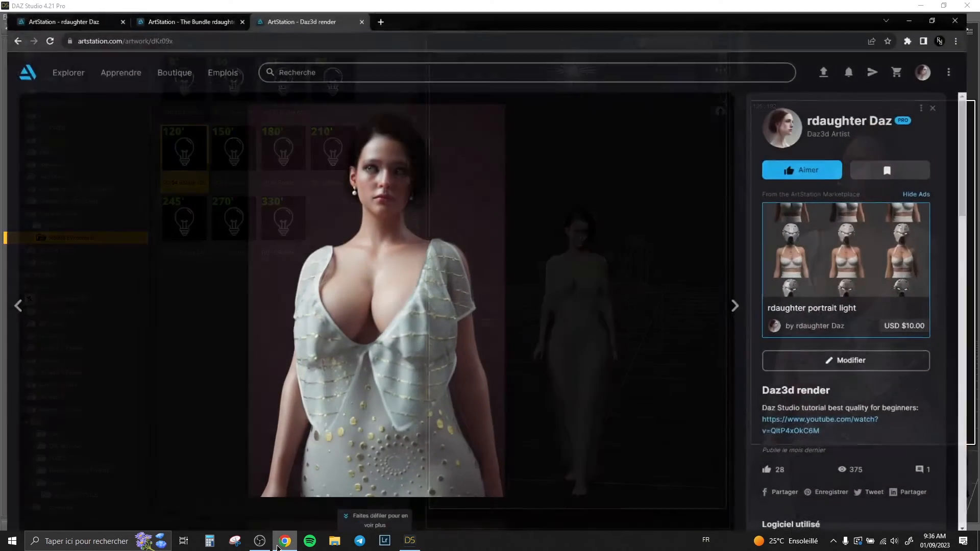
{"action": "left_click", "coordinate": [283, 541]}
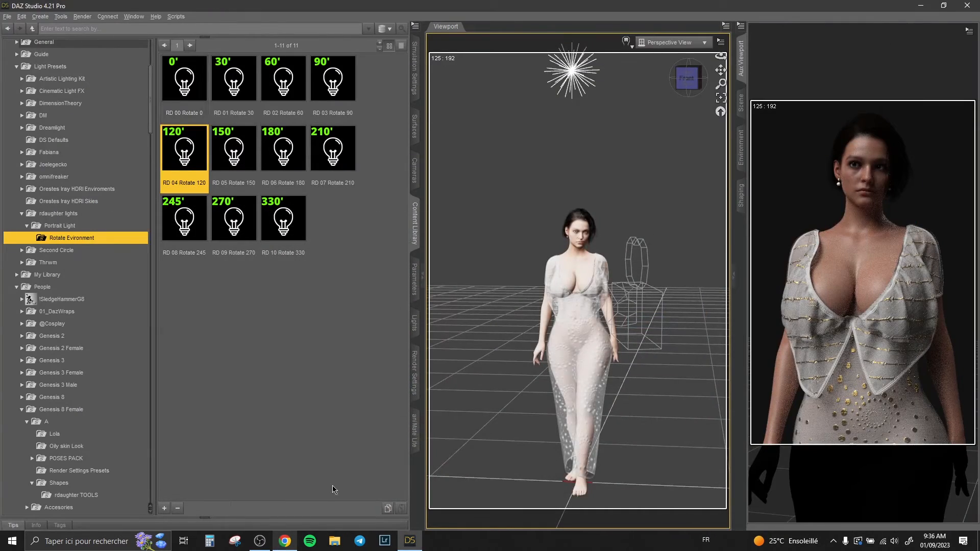
{"action": "left_click", "coordinate": [664, 42]}
{"action": "left_click", "coordinate": [658, 122]}
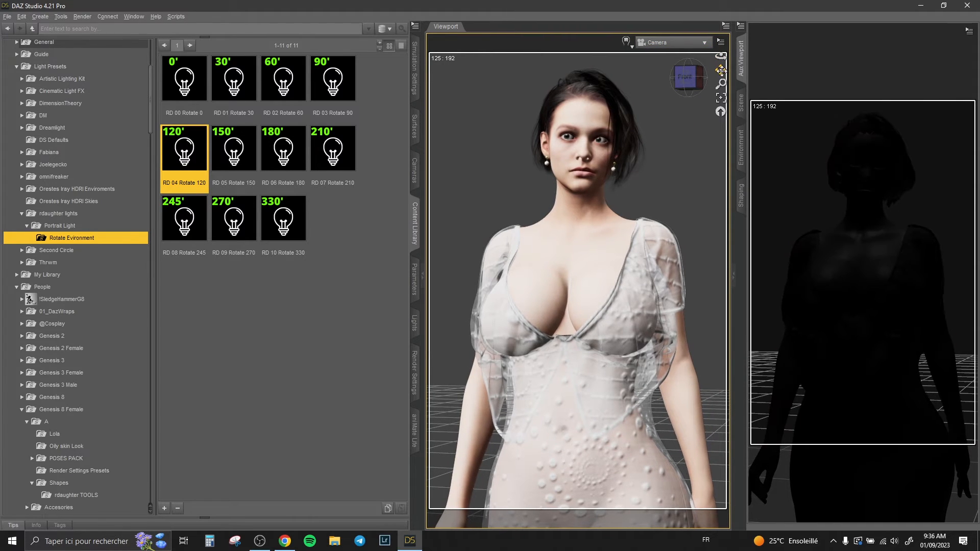
Step: Select the Genesis 8 Female and open PC GraceYong's Detailed MakeUp Options in the content library, reaching the iris colour presets
{"action": "left_click", "coordinate": [742, 101]}
{"action": "left_click", "coordinate": [802, 56]}
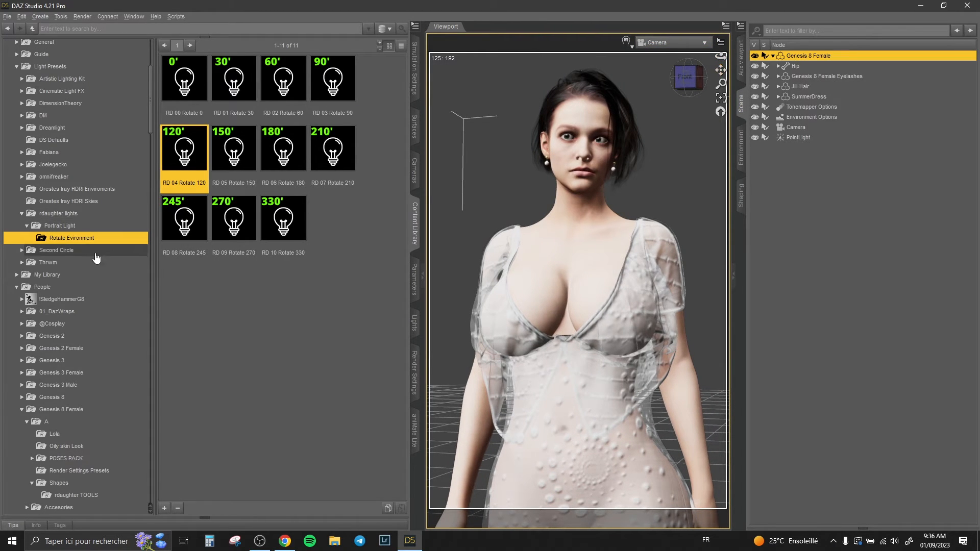
{"action": "scroll", "coordinate": [102, 271], "scroll_direction": "down", "scroll_amount": 3}
{"action": "scroll", "coordinate": [102, 271], "scroll_direction": "down", "scroll_amount": 7}
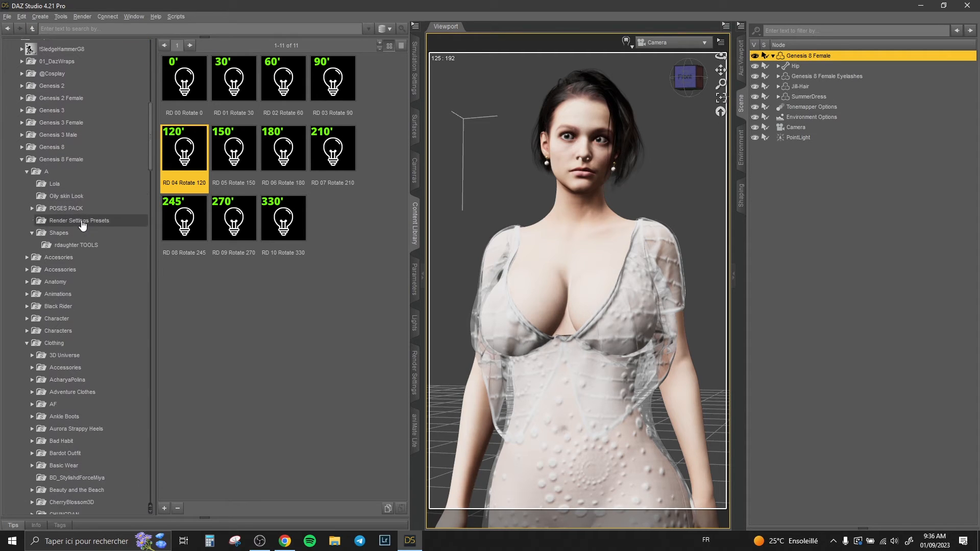
{"action": "left_click", "coordinate": [91, 232]}
{"action": "scroll", "coordinate": [94, 234], "scroll_direction": "down", "scroll_amount": 12}
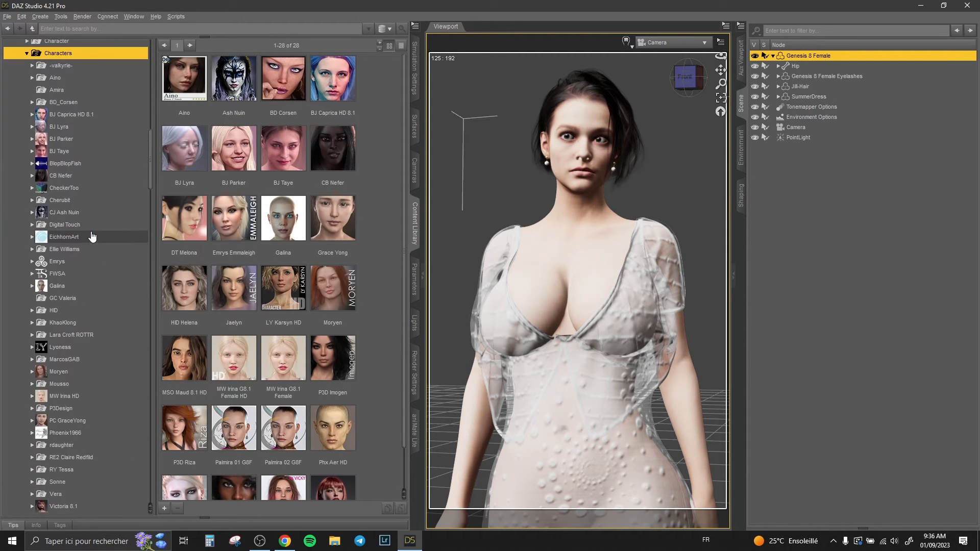
{"action": "left_click", "coordinate": [68, 244]}
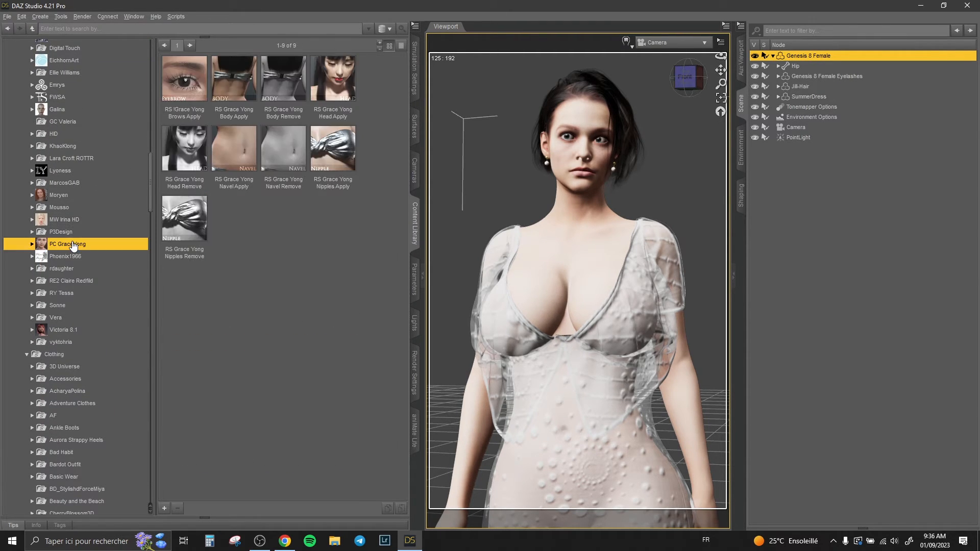
{"action": "left_click", "coordinate": [65, 256]}
{"action": "left_click", "coordinate": [70, 269]}
{"action": "left_click", "coordinate": [95, 280]}
{"action": "scroll", "coordinate": [305, 342], "scroll_direction": "down", "scroll_amount": 10}
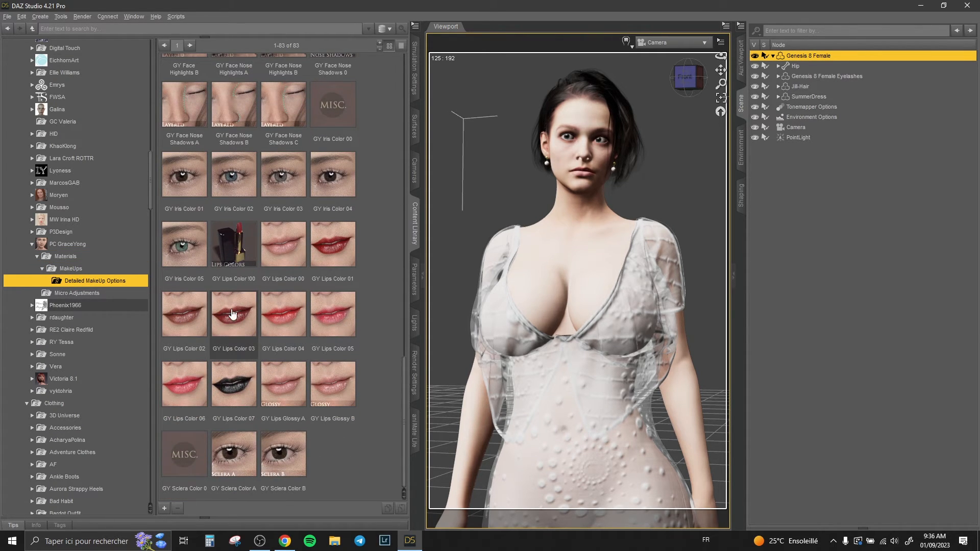
Step: Compare GY Iris Color 02 and 05 on the figure and apply GY Iris Color 02
{"action": "double_click", "coordinate": [233, 179]}
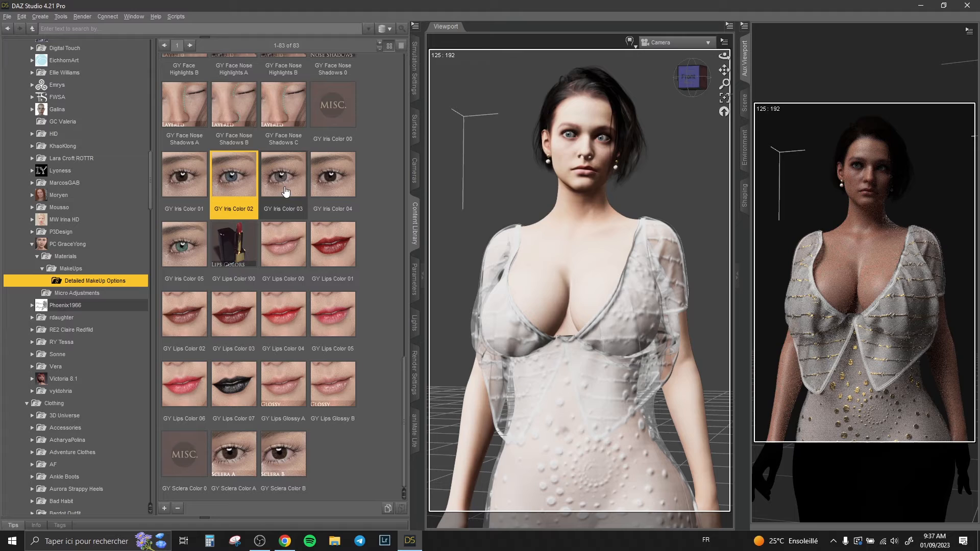
{"action": "double_click", "coordinate": [177, 251]}
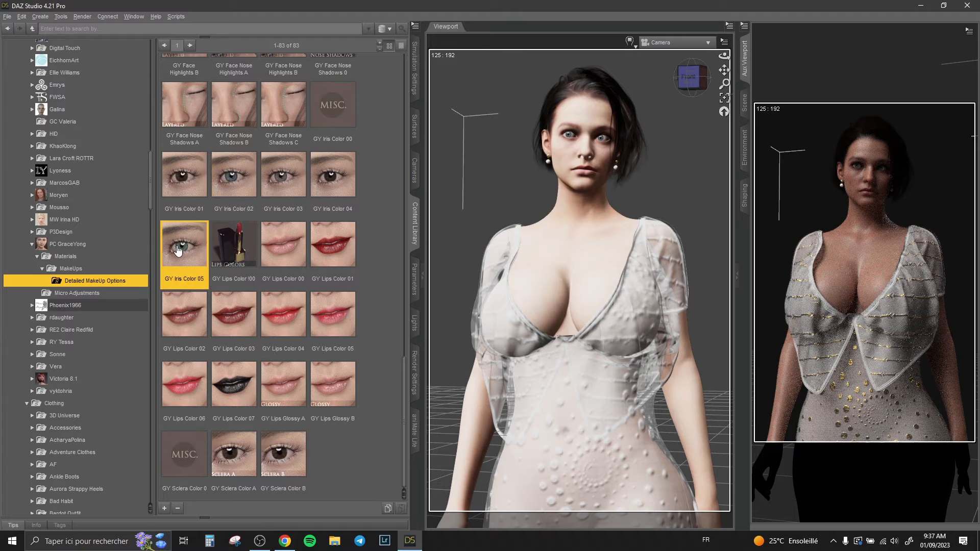
{"action": "double_click", "coordinate": [237, 194]}
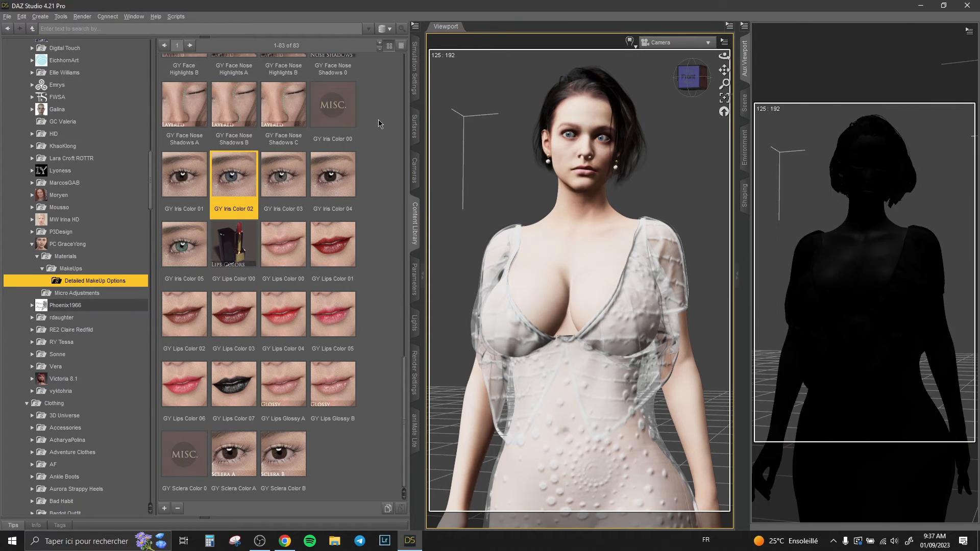
{"action": "left_click", "coordinate": [386, 116]}
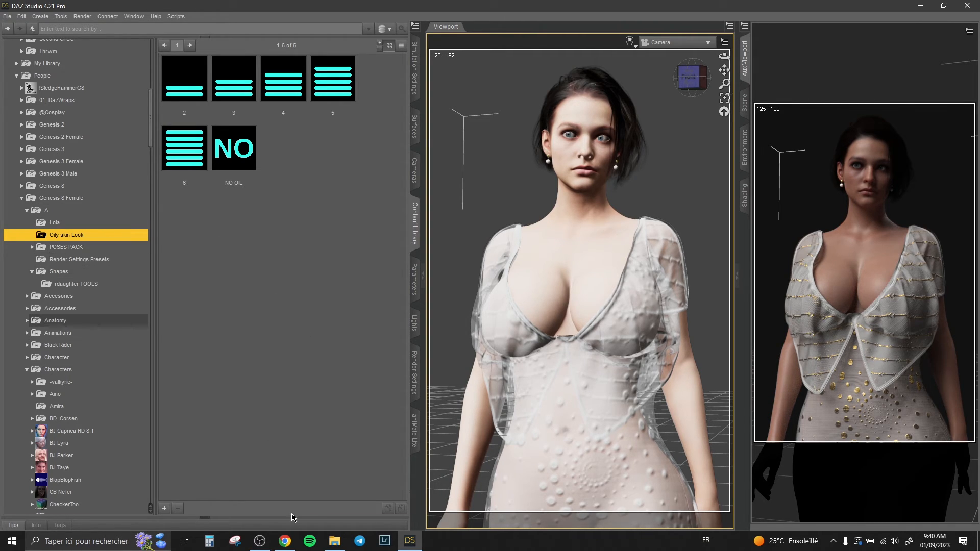
Step: Review the Render Settings Presets for Daz3d page in the browser and open the Render Settings Presets folder in DAZ Studio's content library
{"action": "left_click", "coordinate": [288, 541]}
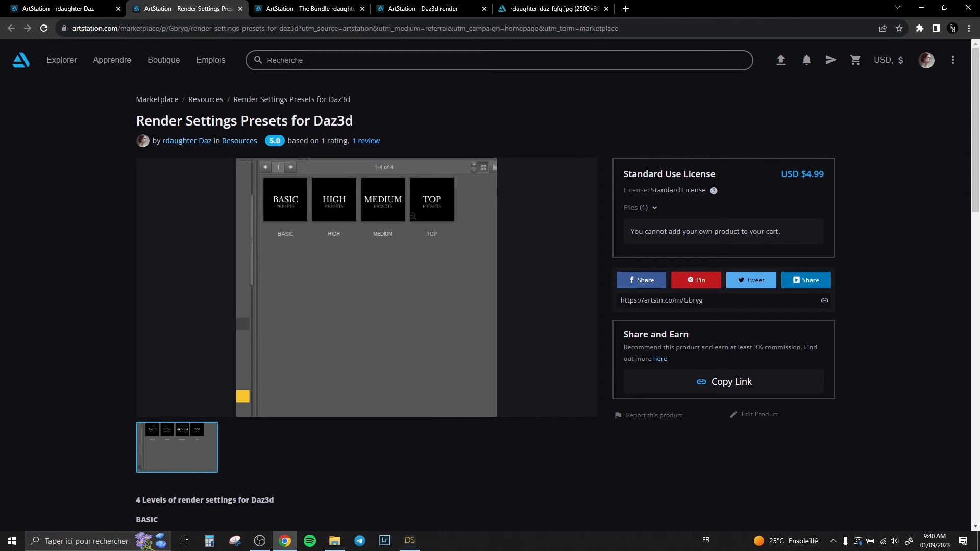
{"action": "scroll", "coordinate": [432, 245], "scroll_direction": "down", "scroll_amount": 3}
{"action": "scroll", "coordinate": [438, 286], "scroll_direction": "up", "scroll_amount": 1}
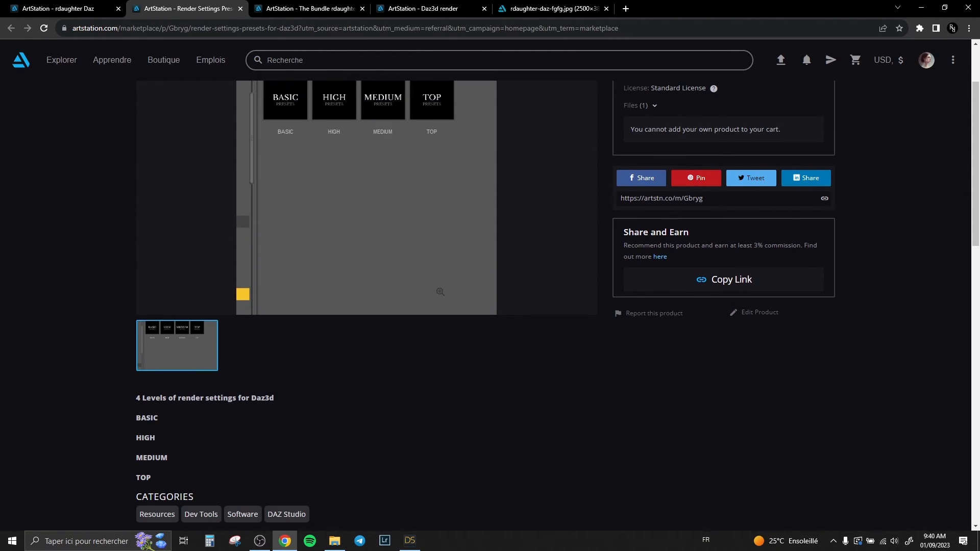
{"action": "scroll", "coordinate": [440, 291], "scroll_direction": "up", "scroll_amount": 1}
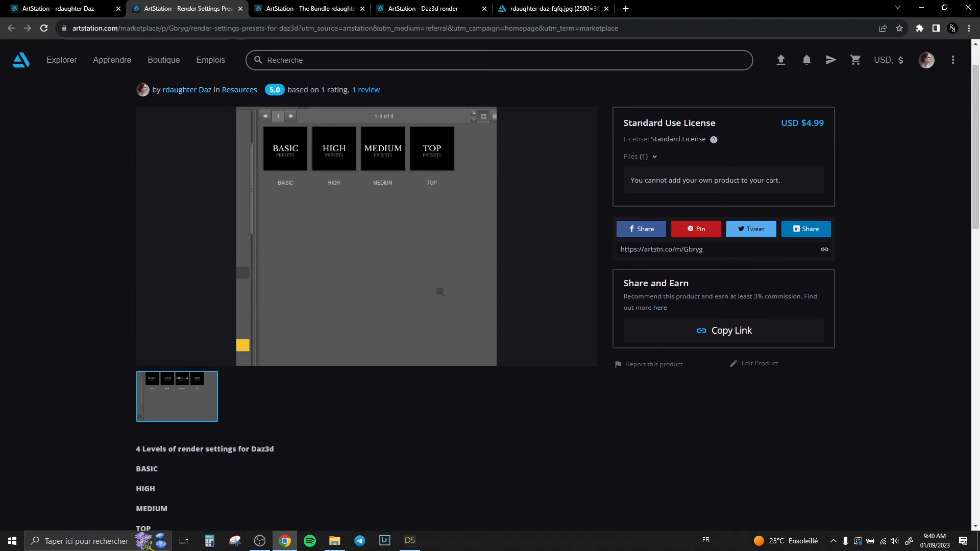
{"action": "key", "text": "alt+Tab"}
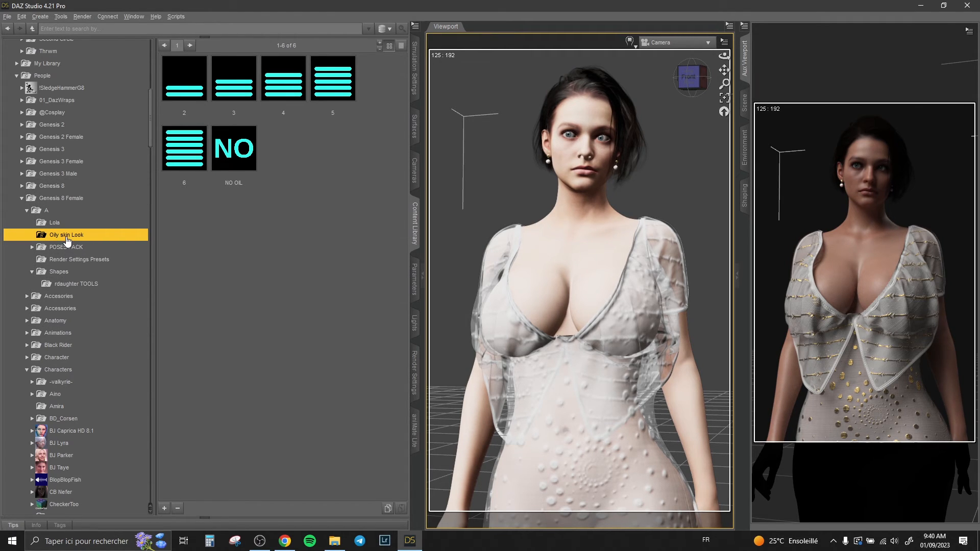
{"action": "left_click", "coordinate": [66, 261]}
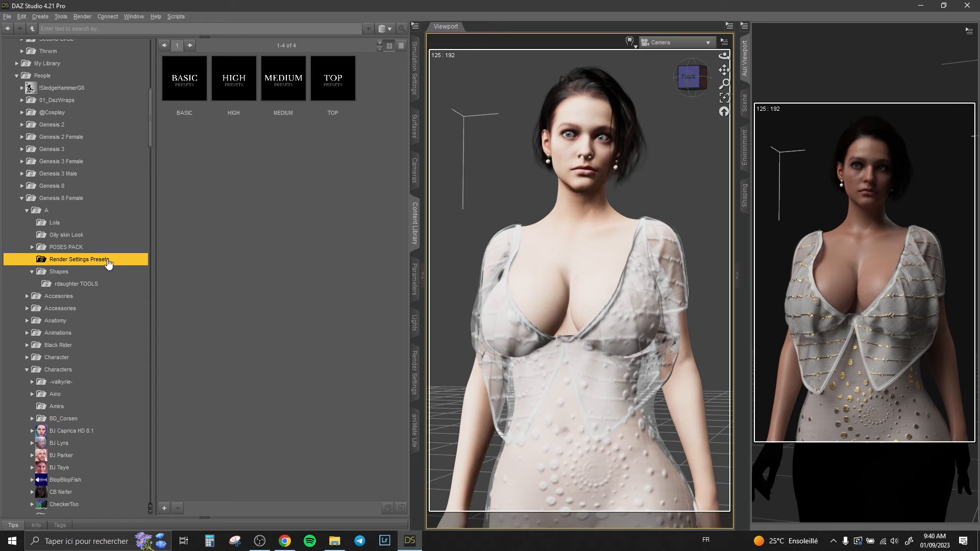
Step: Apply the TOP render settings preset and review the resulting sampling and filtering values in the render settings
{"action": "double_click", "coordinate": [333, 82]}
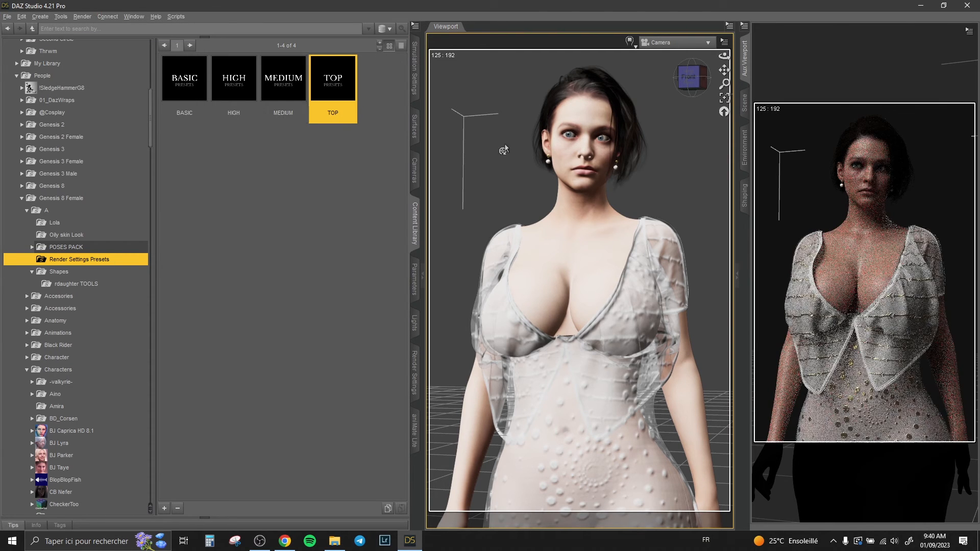
{"action": "left_click", "coordinate": [82, 16]}
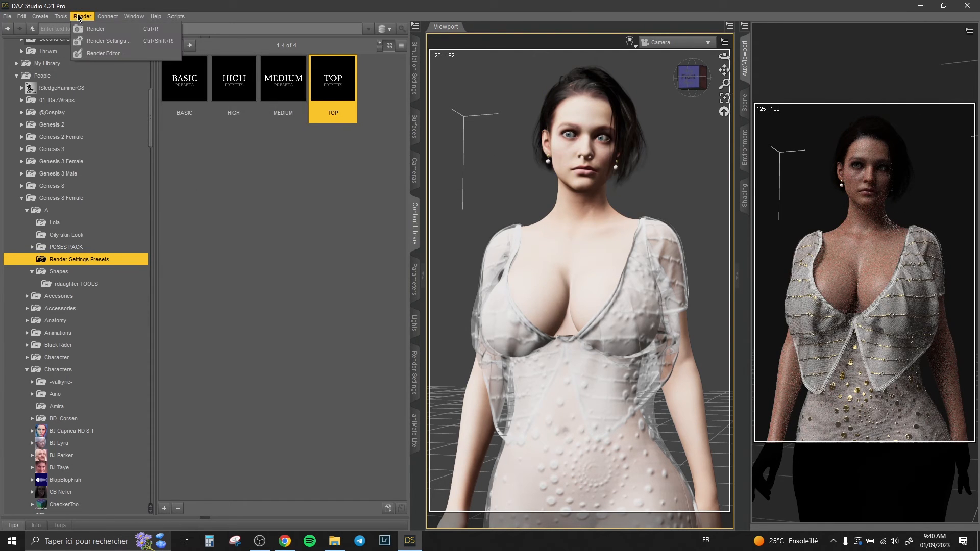
{"action": "left_click", "coordinate": [88, 41]}
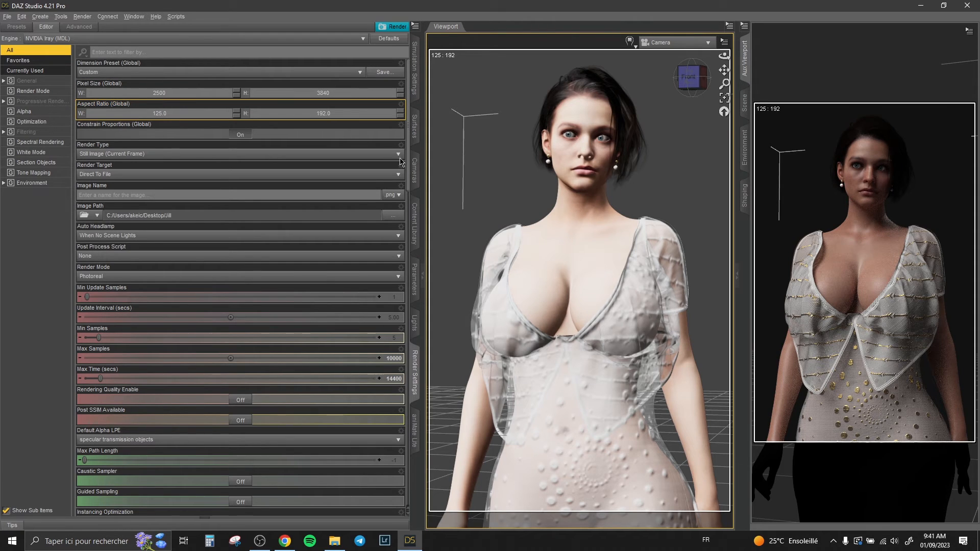
{"action": "scroll", "coordinate": [388, 340], "scroll_direction": "down", "scroll_amount": 6}
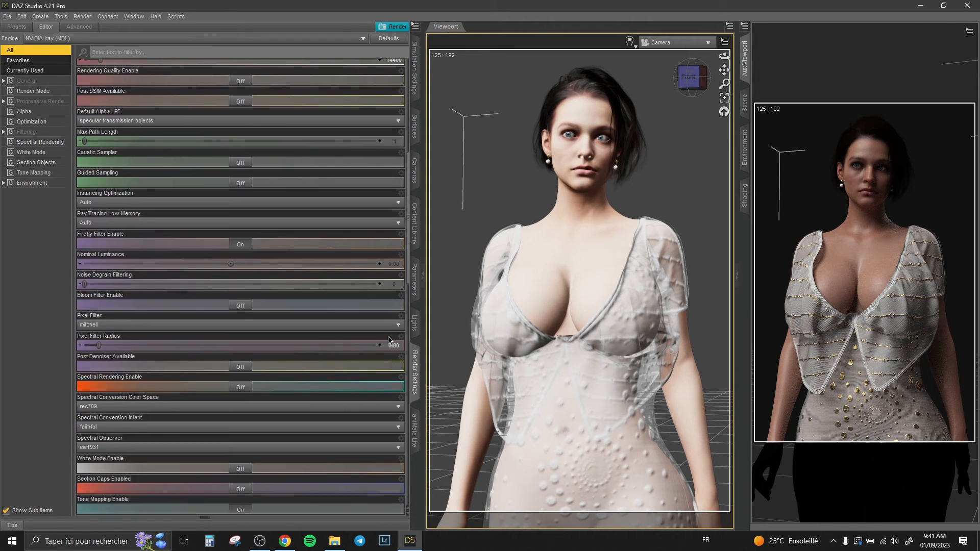
{"action": "scroll", "coordinate": [389, 340], "scroll_direction": "up", "scroll_amount": 6}
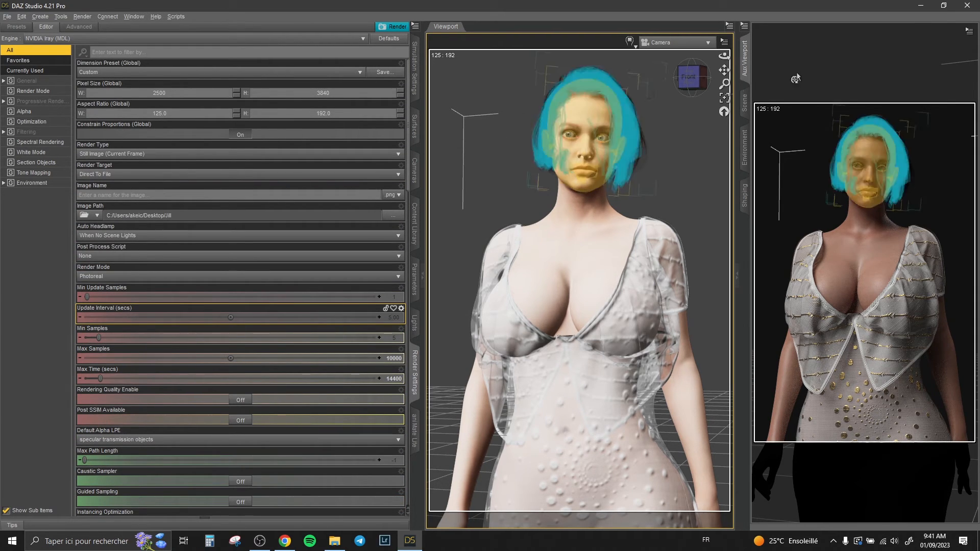
Step: View the figure from the side in Perspective View and turn on Depth of Field for the scene's camera
{"action": "left_click", "coordinate": [675, 42]}
{"action": "left_click", "coordinate": [683, 56]}
{"action": "scroll", "coordinate": [656, 164], "scroll_direction": "down", "scroll_amount": 4}
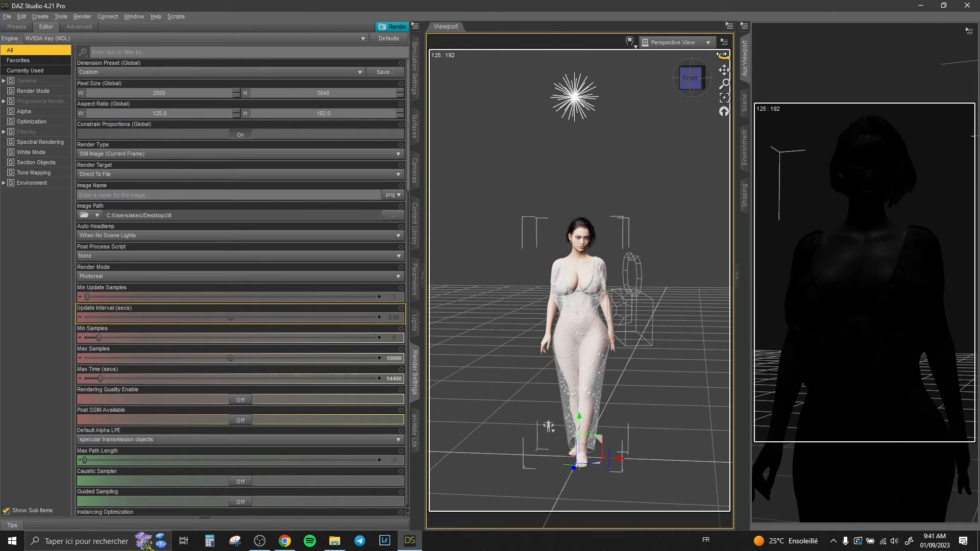
{"action": "left_click_drag", "start_coordinate": [724, 56], "coordinate": [568, 138]}
{"action": "left_click", "coordinate": [414, 188]}
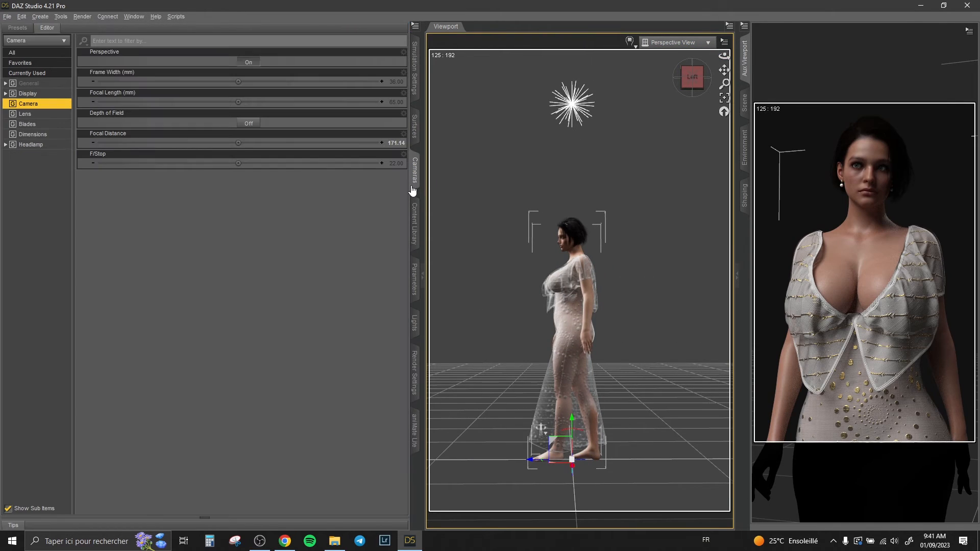
{"action": "left_click", "coordinate": [36, 41]}
{"action": "left_click", "coordinate": [30, 55]}
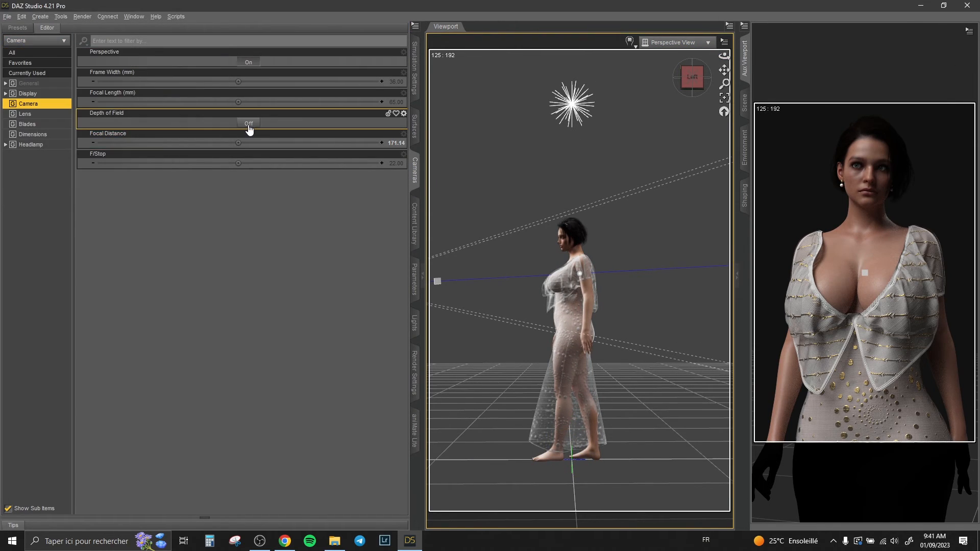
{"action": "left_click", "coordinate": [249, 123]}
Step: Set the camera's focal distance to 158.62 and its F/Stop to 11.33, with the focal plane near the front of the figure
{"action": "left_click_drag", "start_coordinate": [724, 56], "coordinate": [696, 67]}
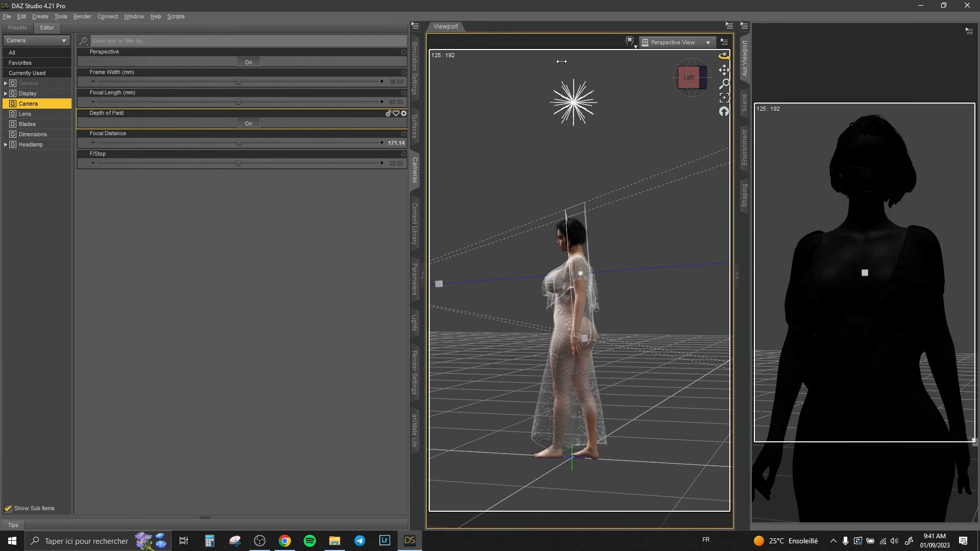
{"action": "left_click_drag", "start_coordinate": [250, 144], "coordinate": [246, 145]}
{"action": "scroll", "coordinate": [635, 273], "scroll_direction": "up", "scroll_amount": 5}
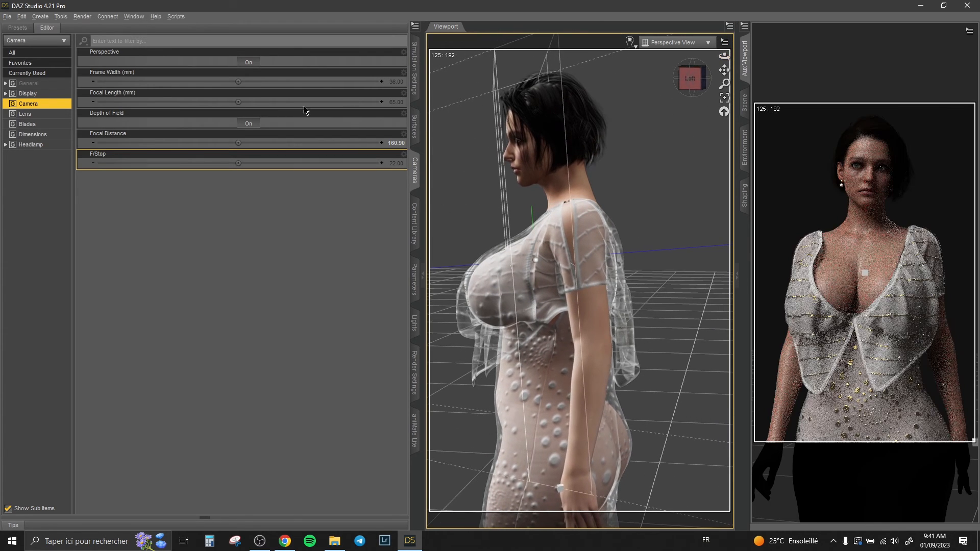
{"action": "left_click_drag", "start_coordinate": [245, 149], "coordinate": [236, 165]}
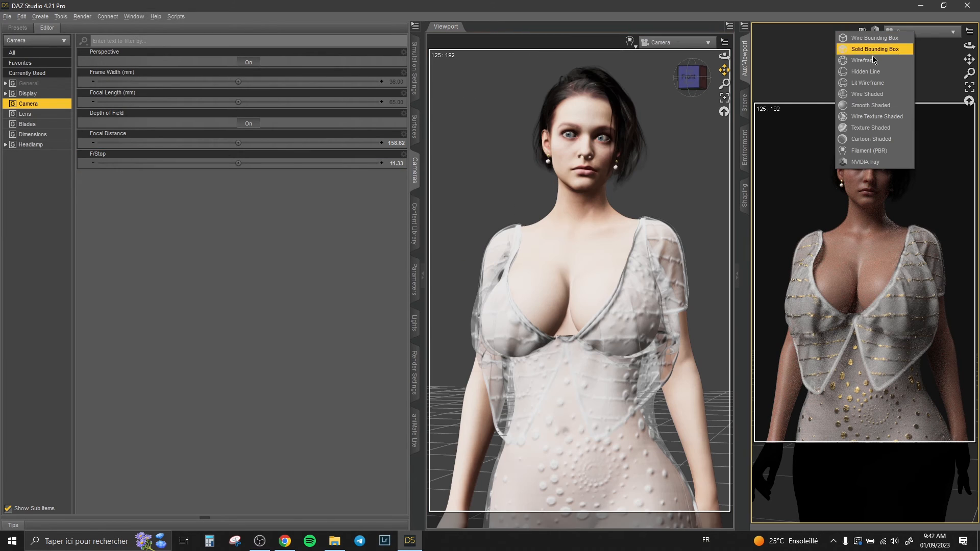
Step: Switch the Aux Viewport to Texture Shaded and set the render's image name to jill111 in the render settings
{"action": "left_click", "coordinate": [868, 128]}
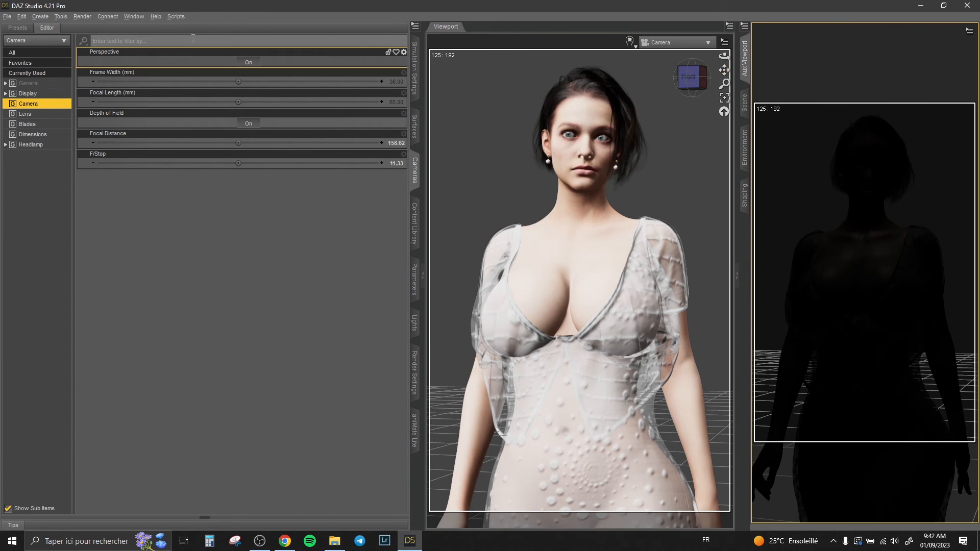
{"action": "left_click", "coordinate": [82, 17]}
{"action": "left_click", "coordinate": [92, 48]}
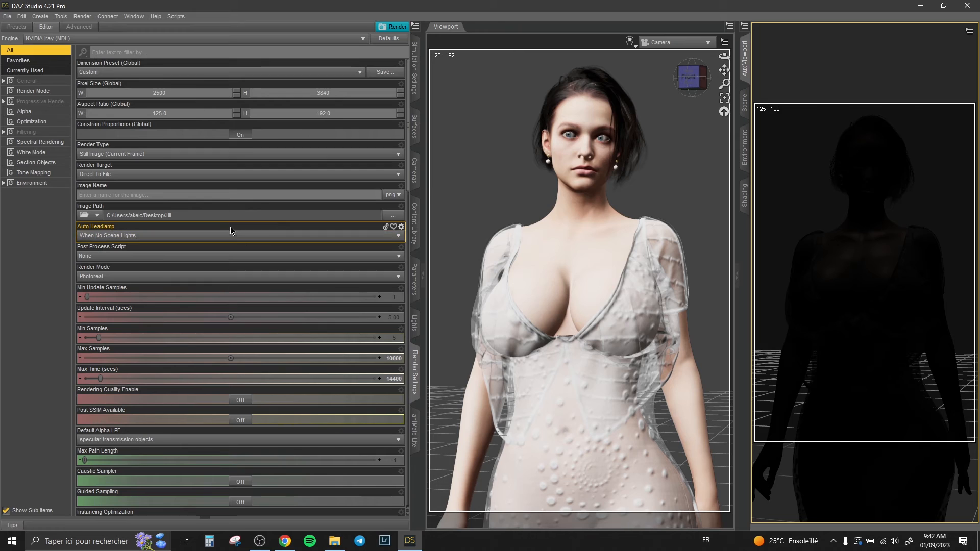
{"action": "left_click", "coordinate": [180, 195]}
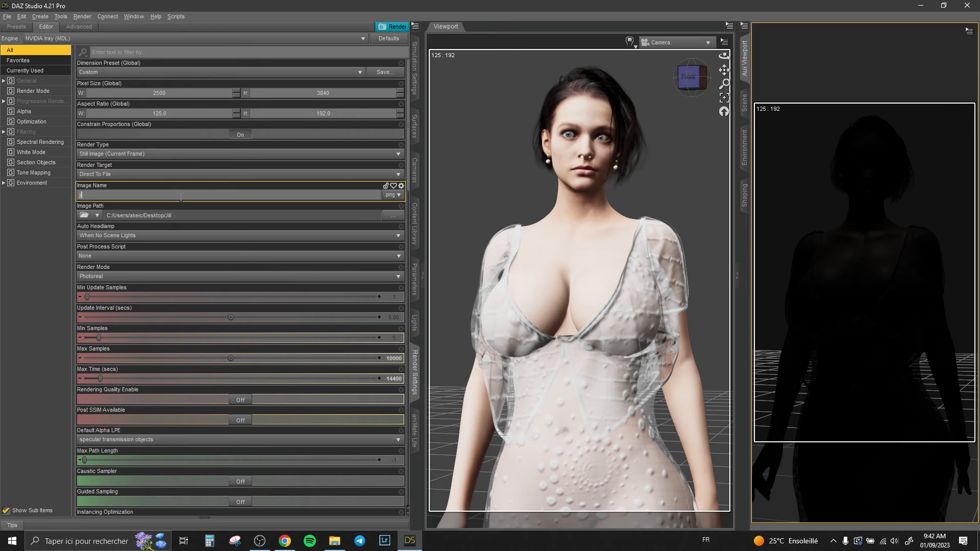
{"action": "type", "text": "111"}
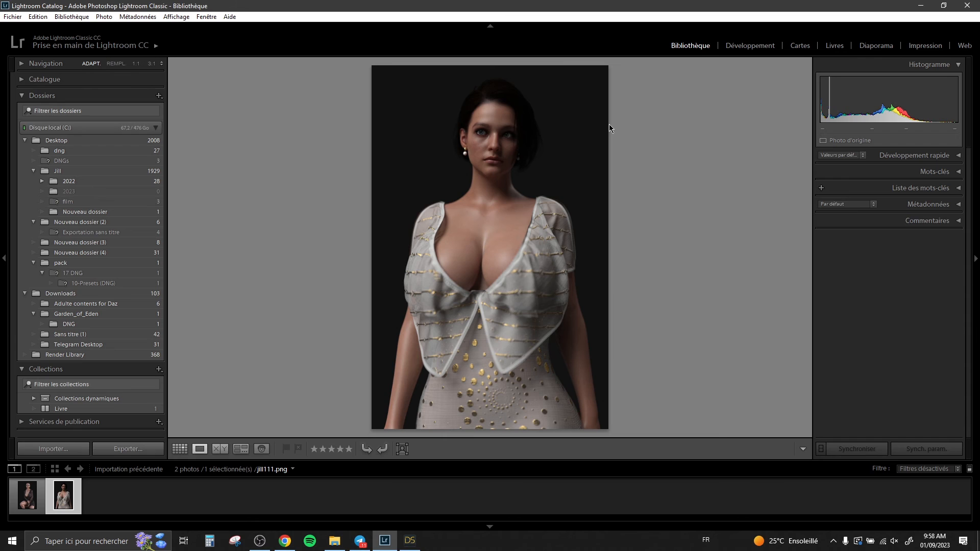
Step: In Lightroom Classic, copy the develop settings from fgfg.png and paste them onto the render jill111.png
{"action": "left_click", "coordinate": [736, 47]}
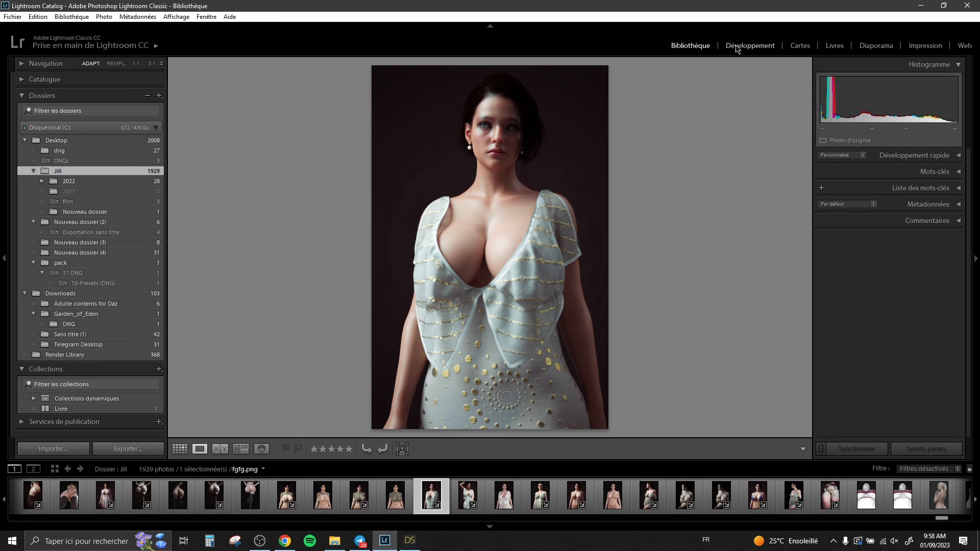
{"action": "left_click", "coordinate": [736, 47]}
{"action": "left_click", "coordinate": [68, 450]}
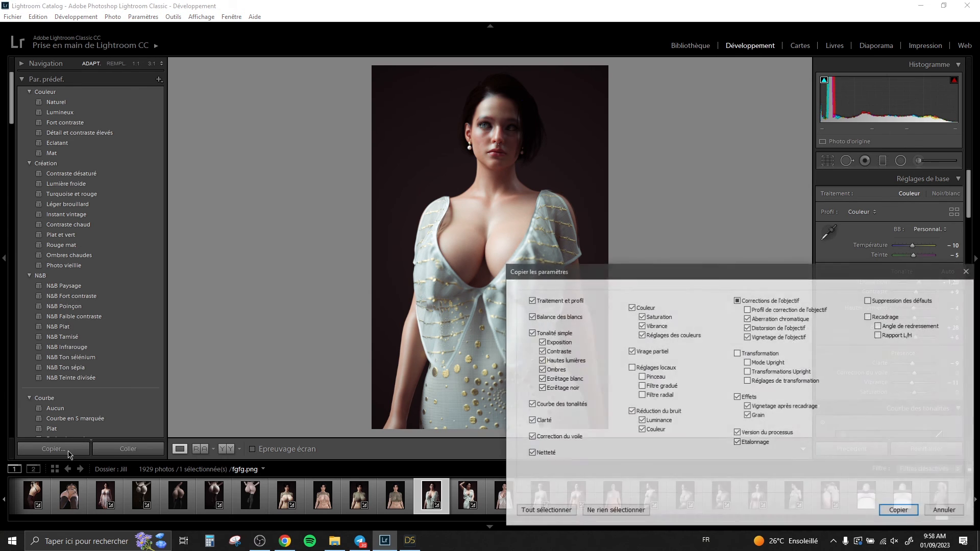
{"action": "left_click", "coordinate": [898, 509]}
{"action": "left_click", "coordinate": [886, 498]}
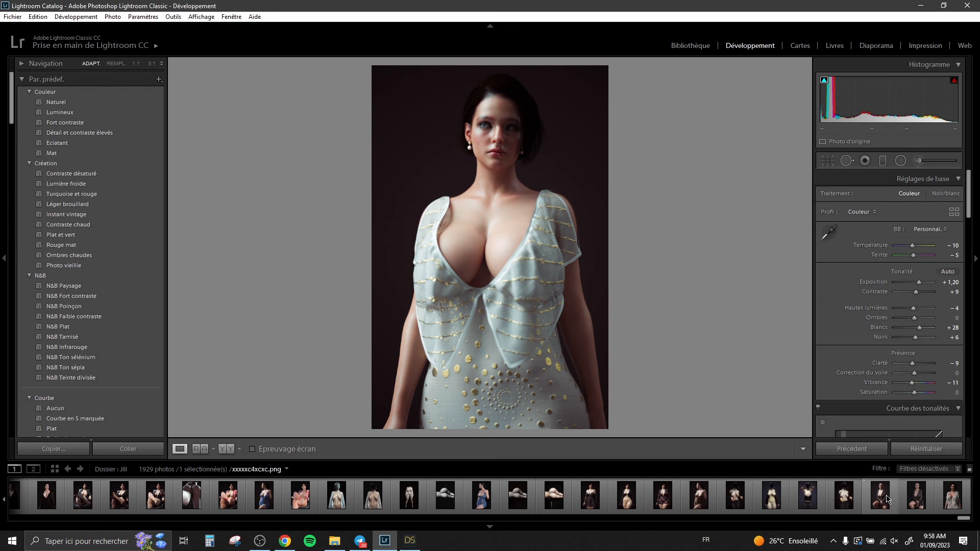
{"action": "left_click", "coordinate": [952, 495]}
{"action": "left_click", "coordinate": [152, 451]}
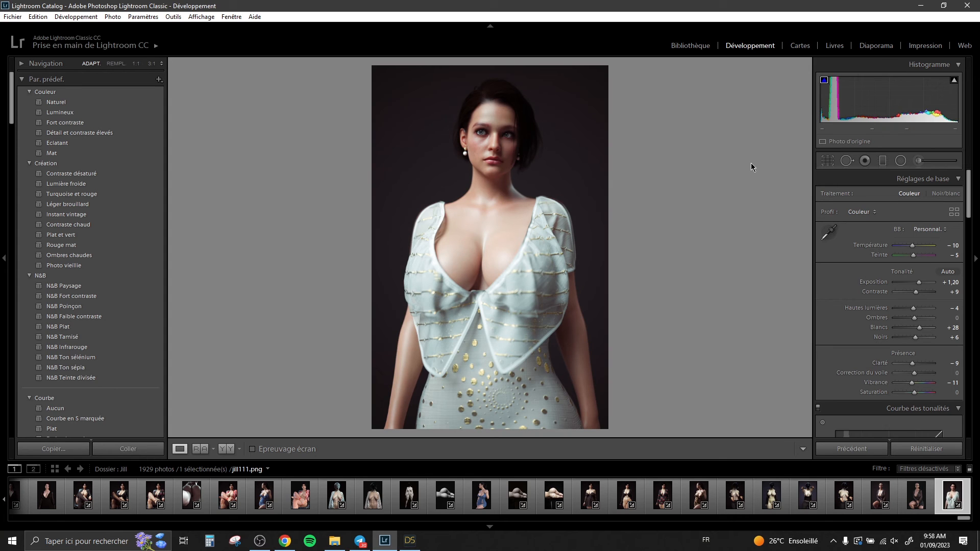
Step: Inspect the face, neck and shoulder of jill111.png at 1:1 and return to the full image
{"action": "left_click", "coordinate": [494, 136]}
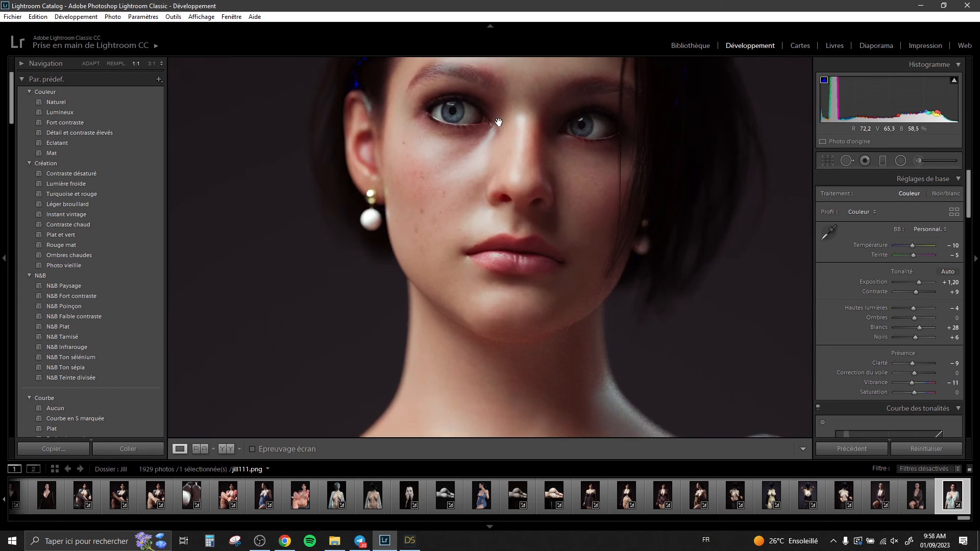
{"action": "left_click_drag", "start_coordinate": [499, 170], "coordinate": [397, 1]}
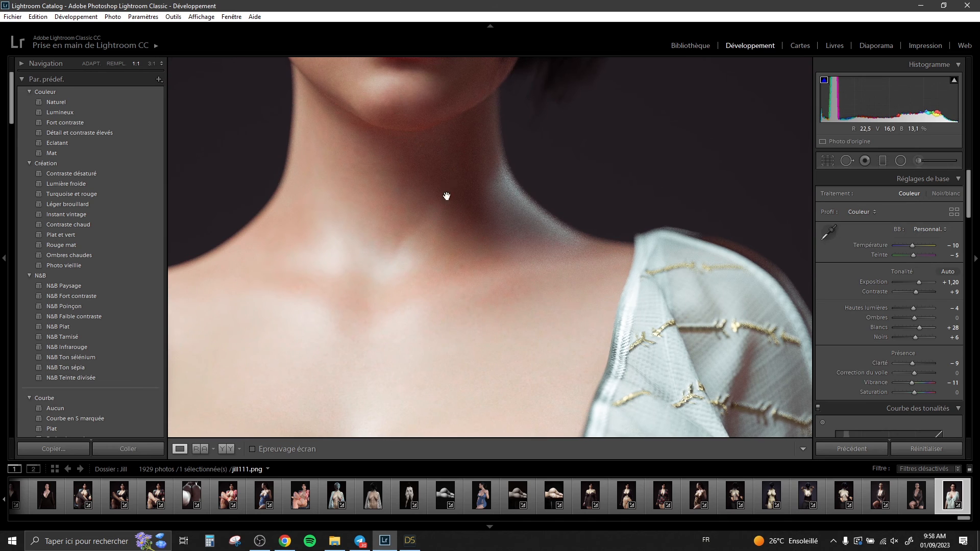
{"action": "left_click_drag", "start_coordinate": [479, 250], "coordinate": [489, 227]}
{"action": "left_click", "coordinate": [488, 228]}
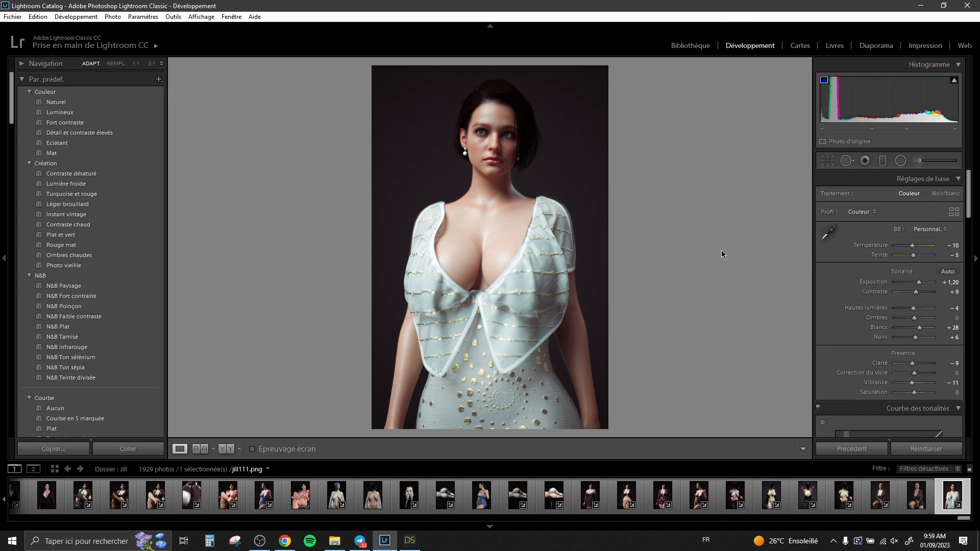
Step: View the earlier renders 4852565.png and ze417878i.png for comparison and switch back to DAZ Studio
{"action": "left_click", "coordinate": [590, 497]}
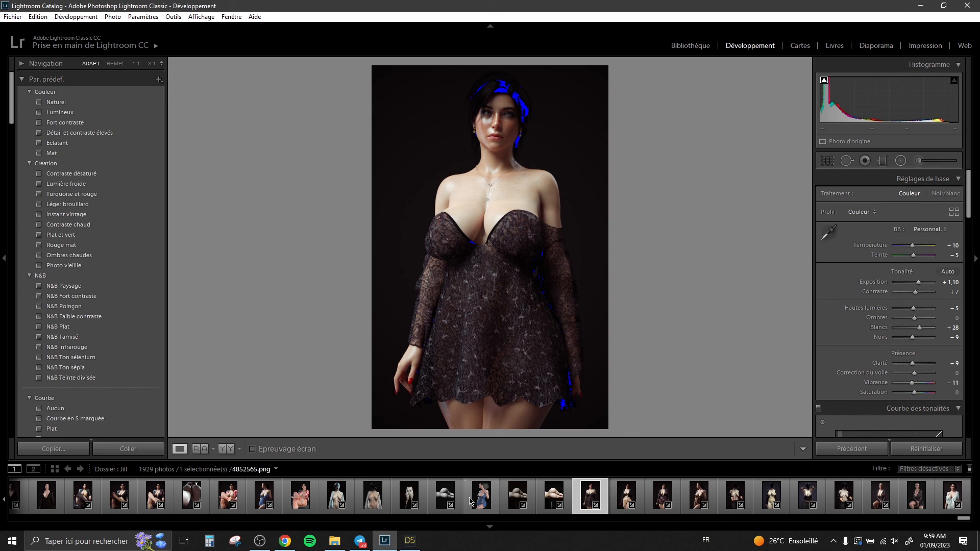
{"action": "left_click", "coordinate": [264, 496]}
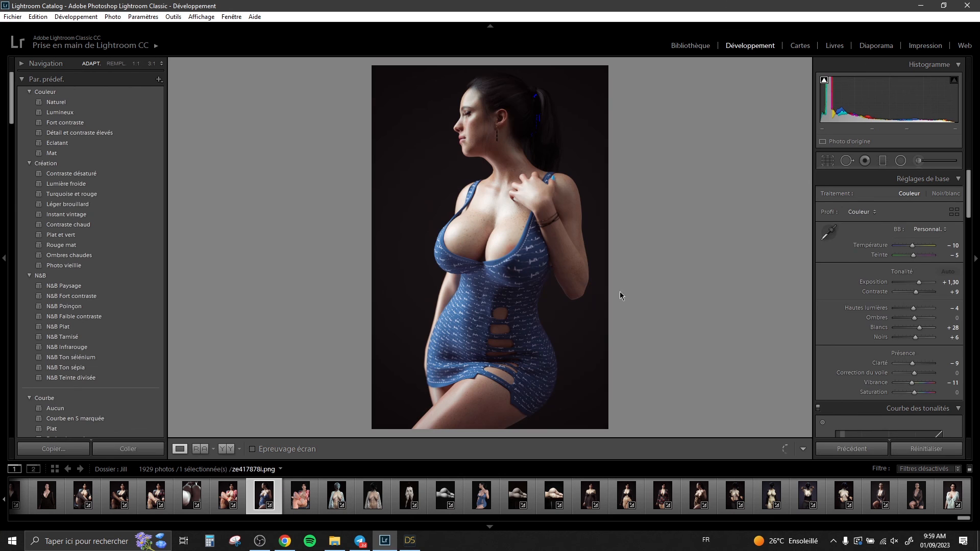
{"action": "left_click", "coordinate": [402, 547]}
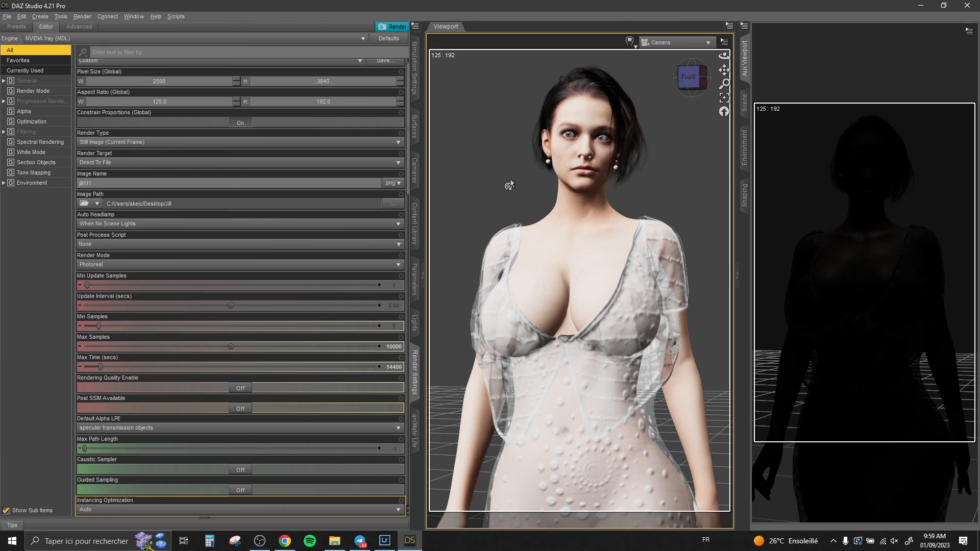